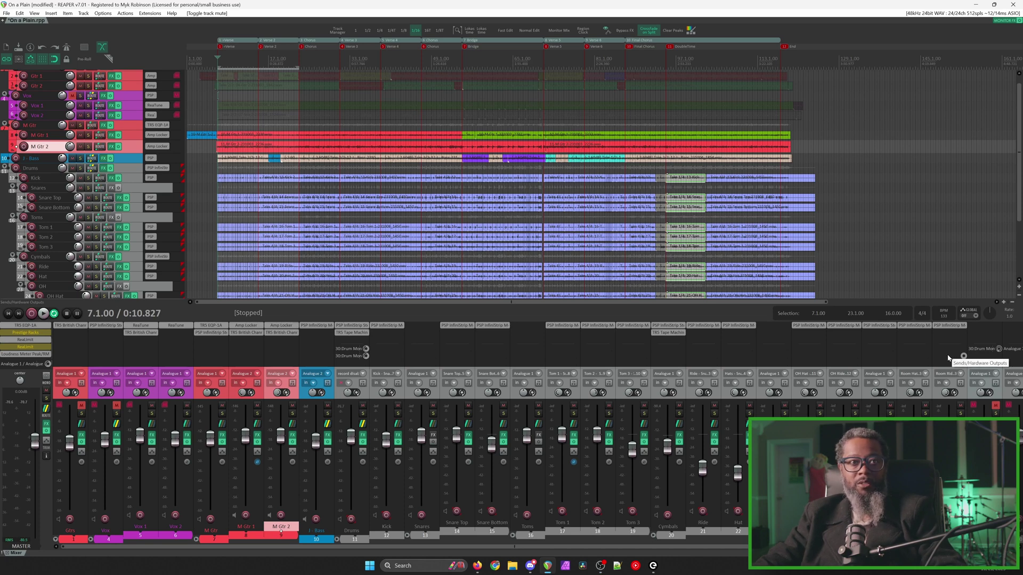
Audition the mix, then insert ReaComp on the Drums folder track and position its window
key("space")
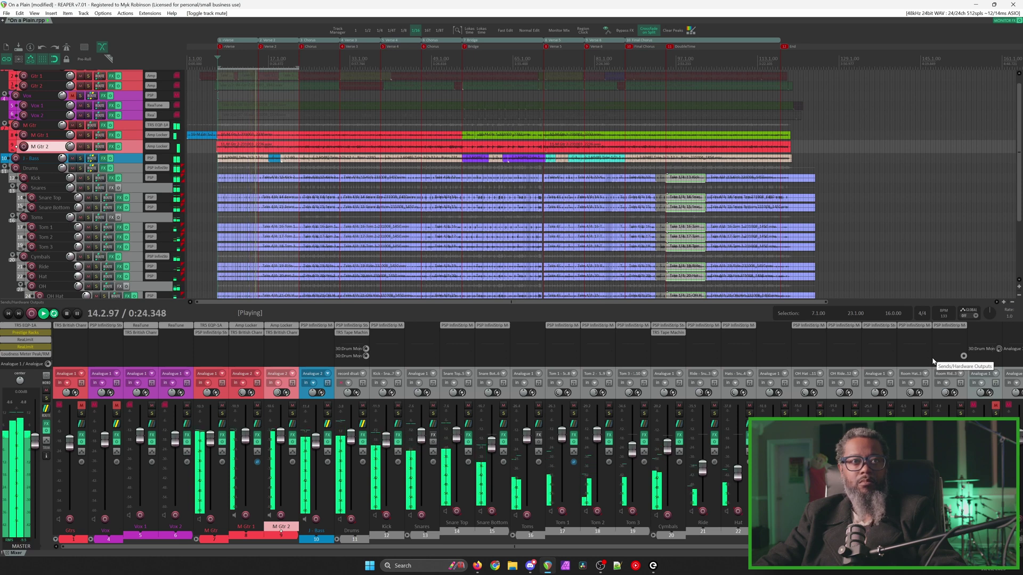
key("space")
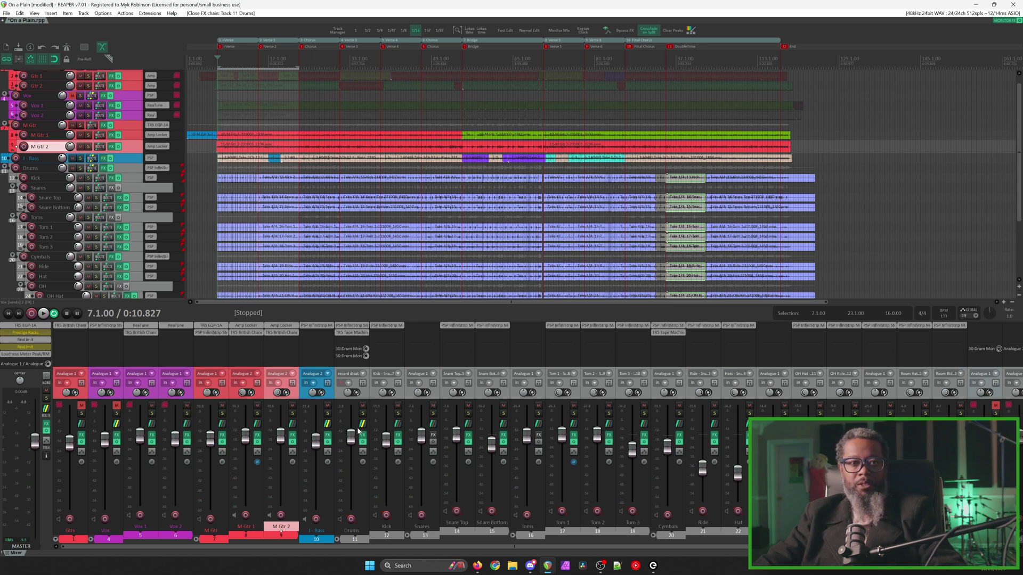
double_click(355, 339)
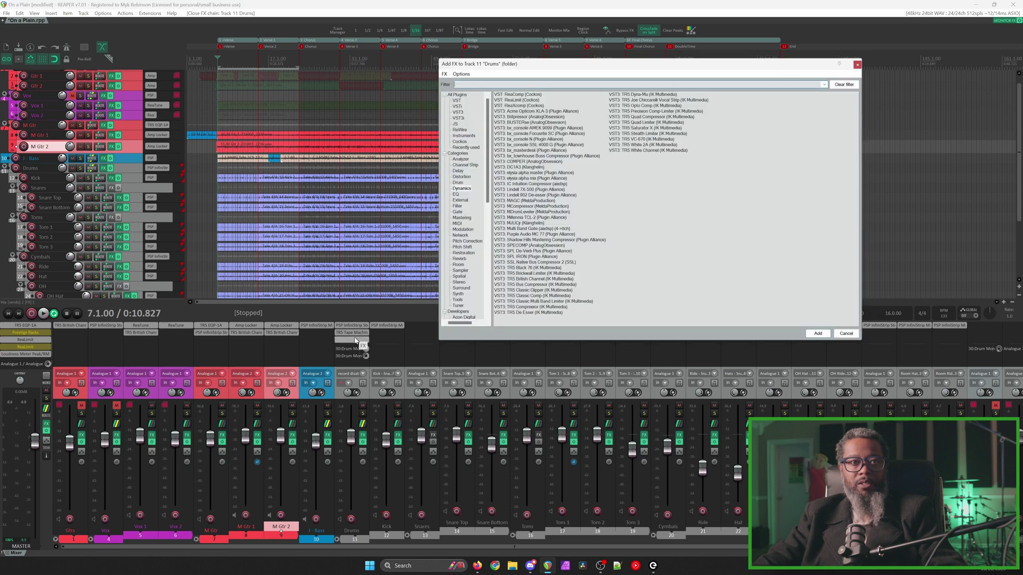
type("reacomp")
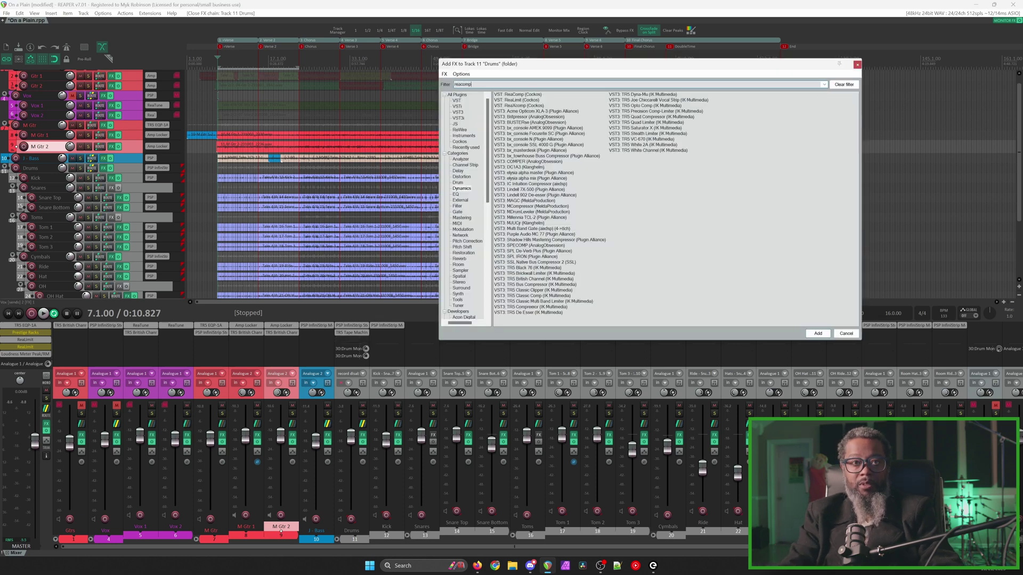
double_click(525, 95)
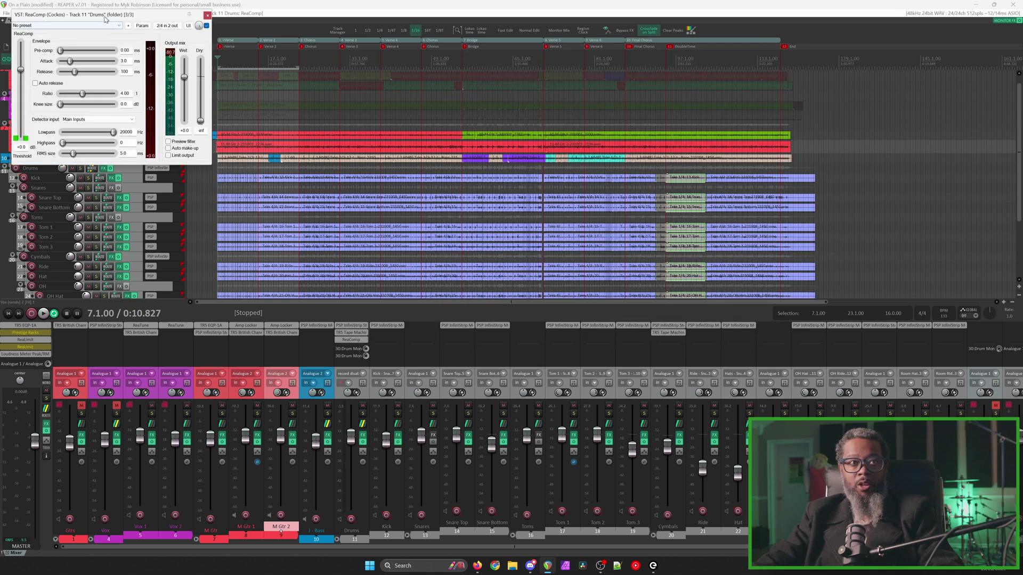
left_click_drag(105, 19, 224, 384)
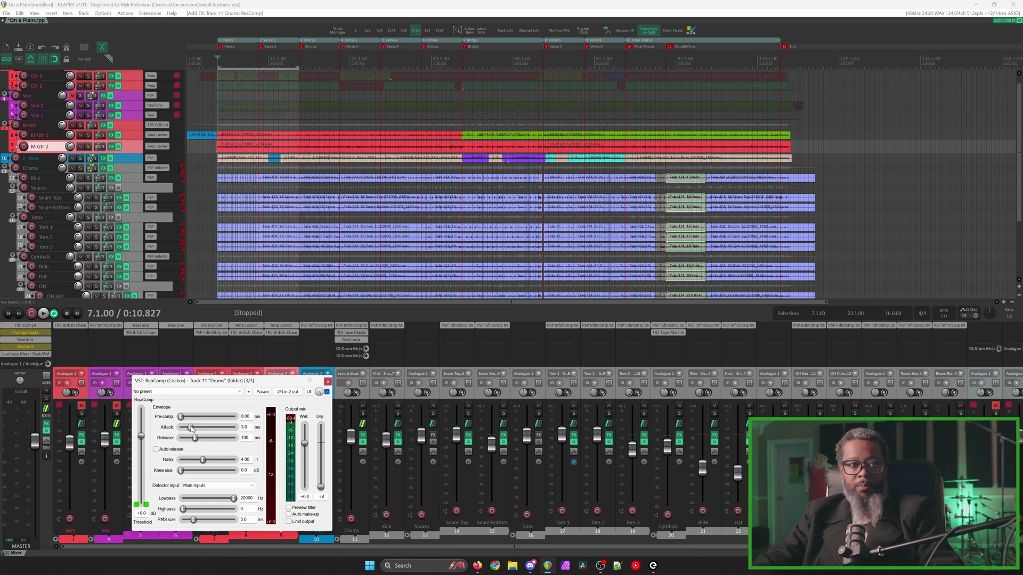
Set ReaComp attack 21.4 ms, highpass 63 Hz, threshold about -21 dB, release 19 ms, wet slightly up
left_click_drag(198, 429, 191, 438)
left_click_drag(182, 510, 192, 510)
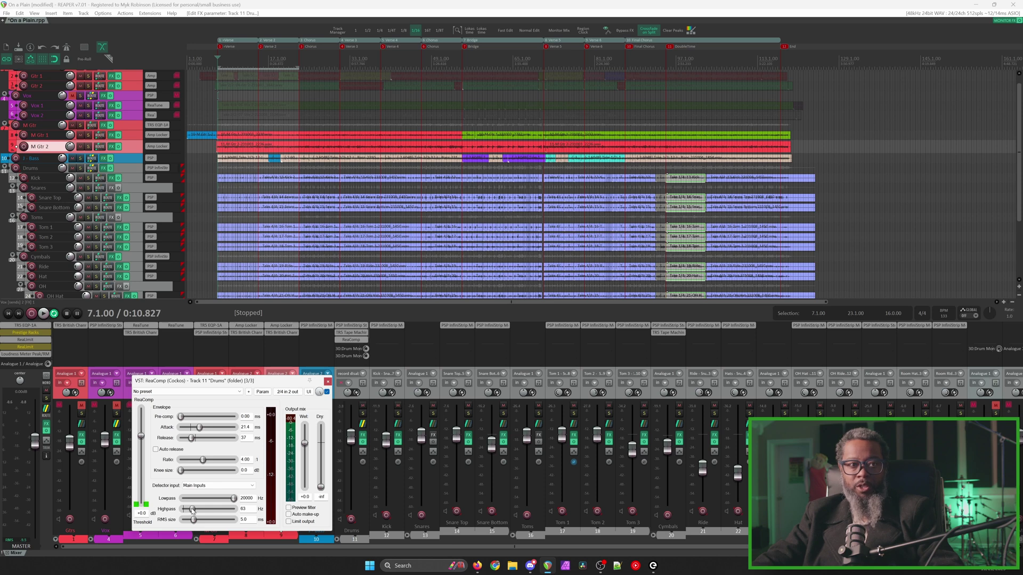
key("space")
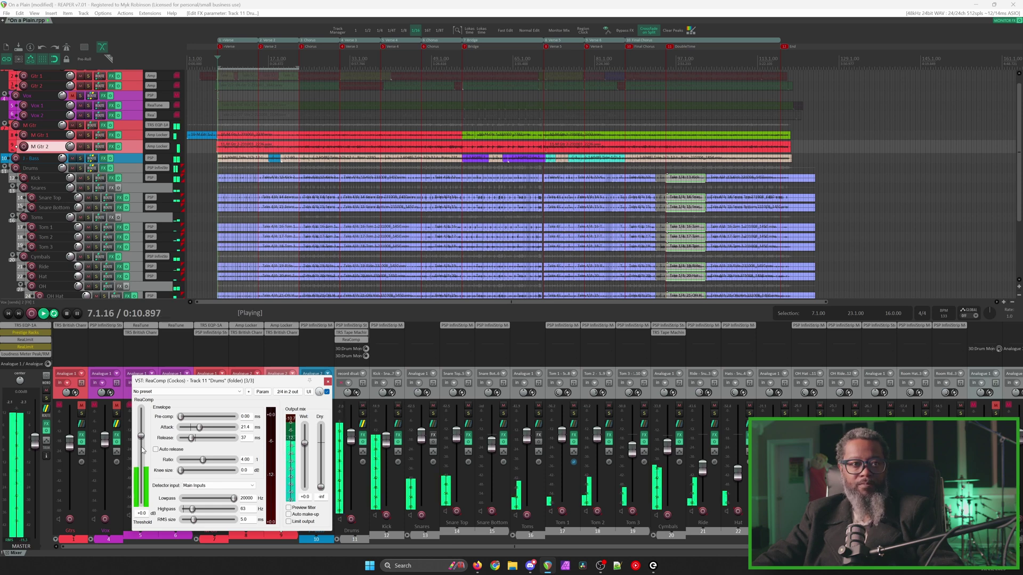
left_click_drag(141, 436, 143, 470)
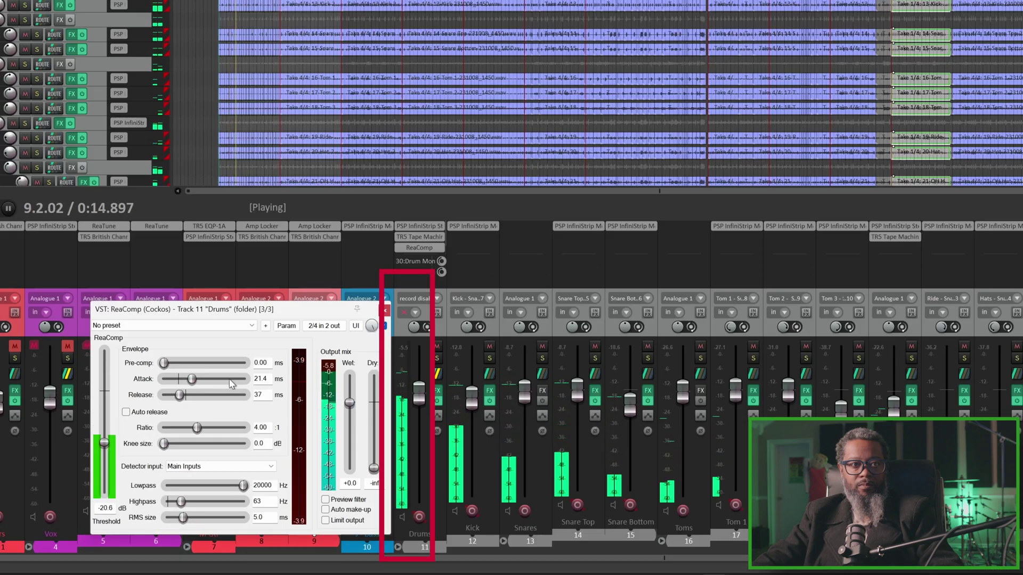
left_click_drag(197, 395, 190, 398)
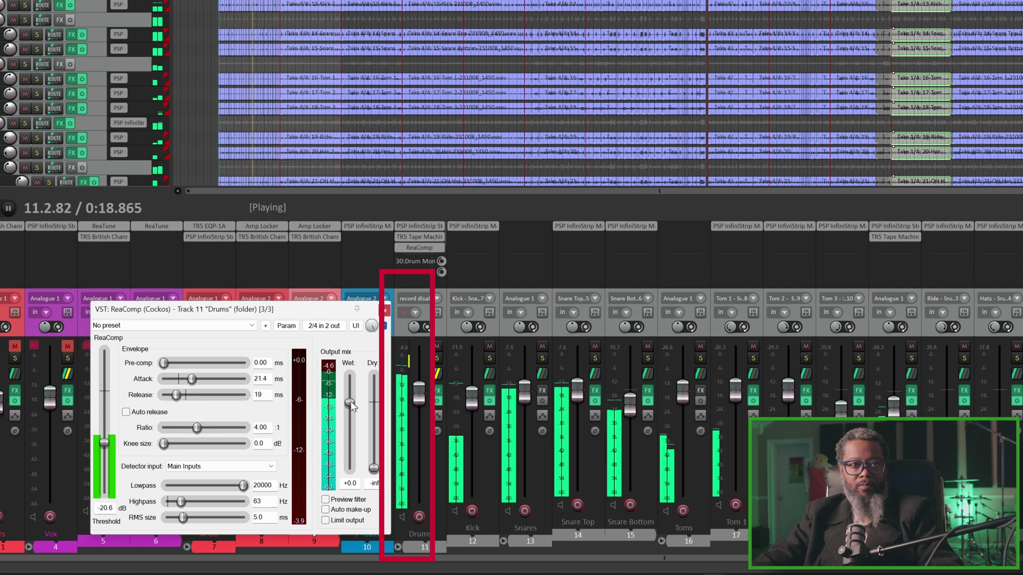
left_click_drag(349, 407, 350, 402)
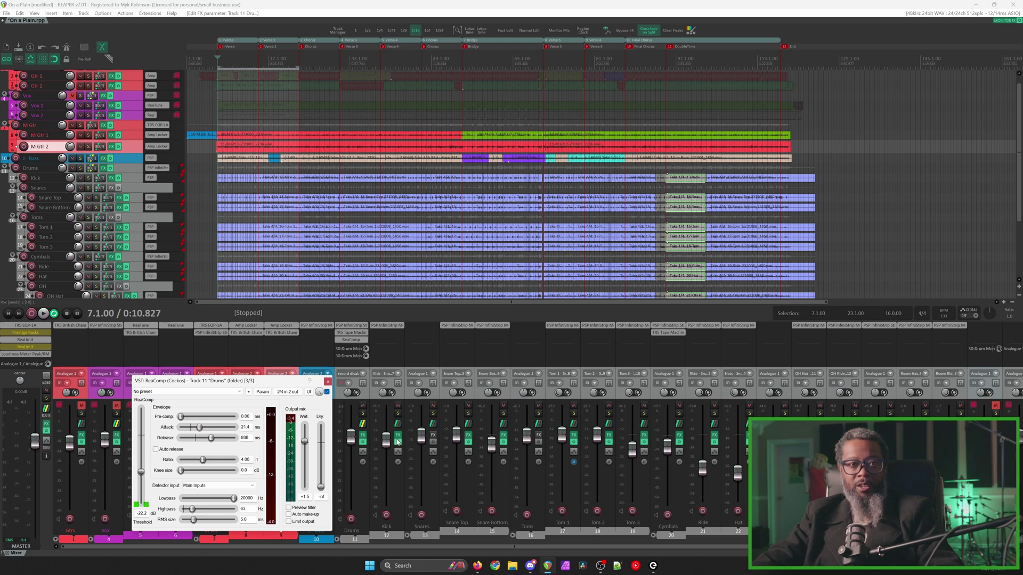
Solo the Drums track and play it back alone through ReaComp
left_click(363, 414)
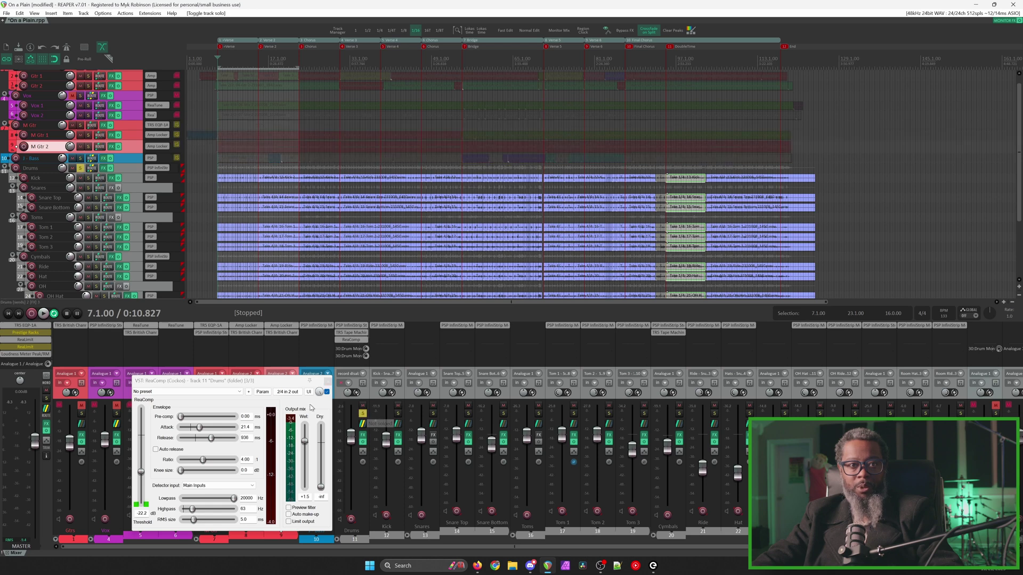
left_click(245, 383)
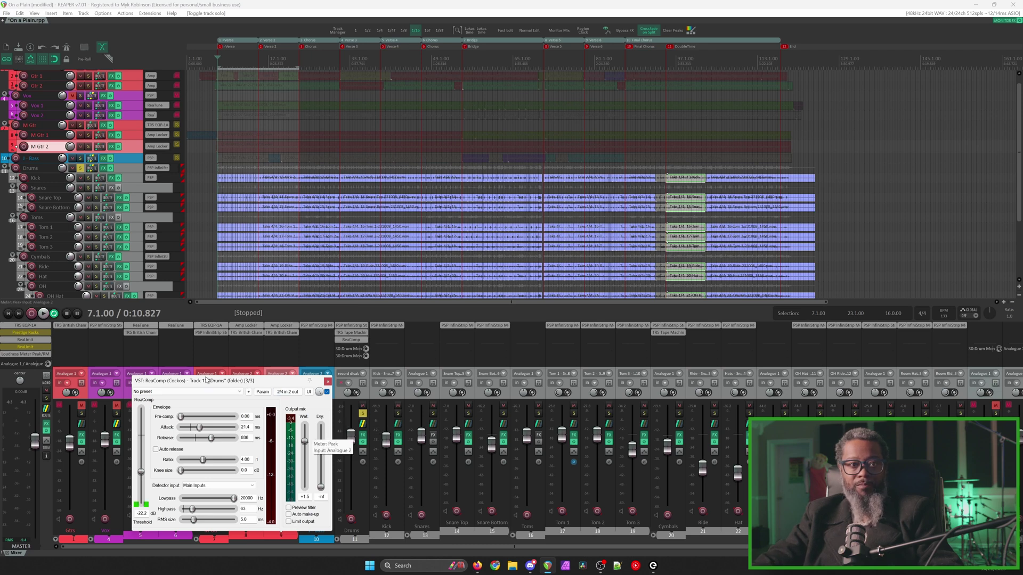
key("space")
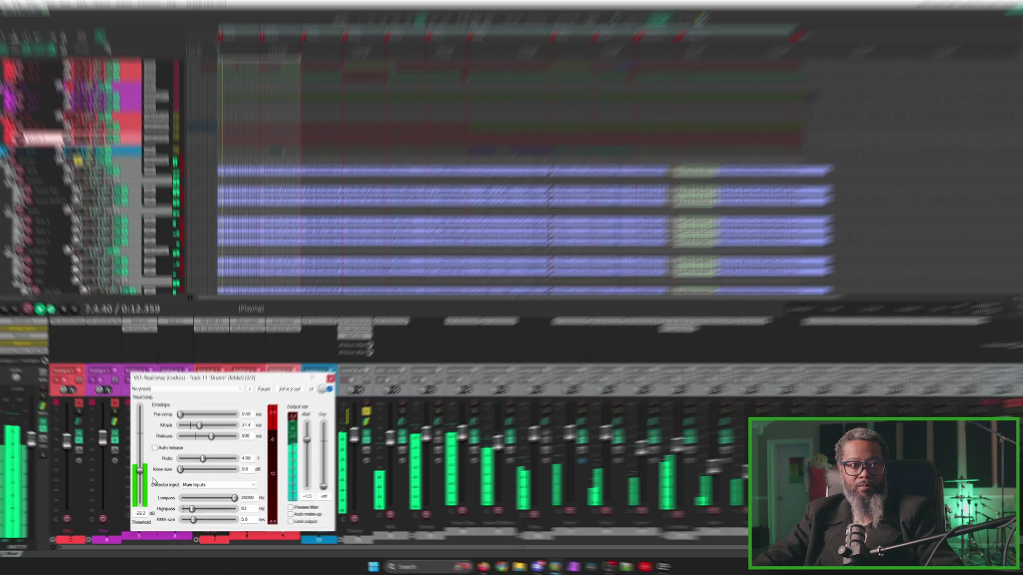
Tune ReaComp to threshold about -19 dB, release 17 ms, RMS size 1.6 ms, comparing with bypass
left_click_drag(140, 470, 143, 481)
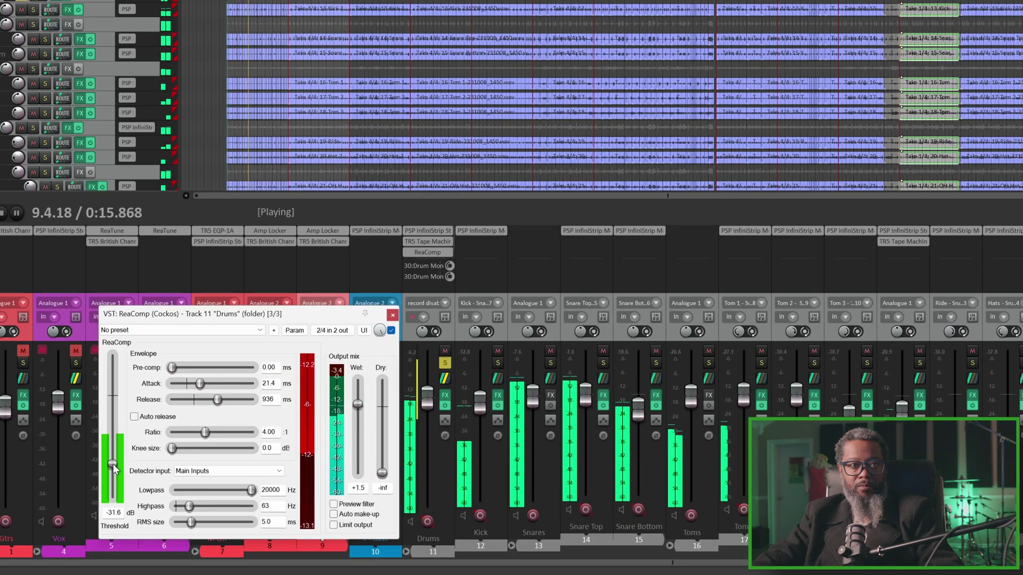
left_click_drag(113, 469, 109, 422)
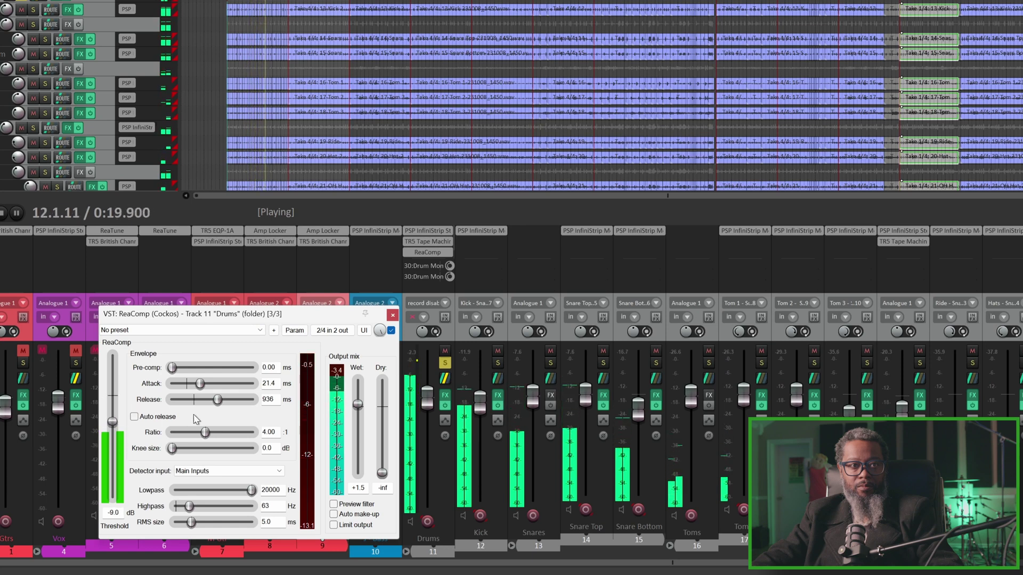
left_click_drag(217, 400, 187, 400)
left_click_drag(190, 522, 187, 522)
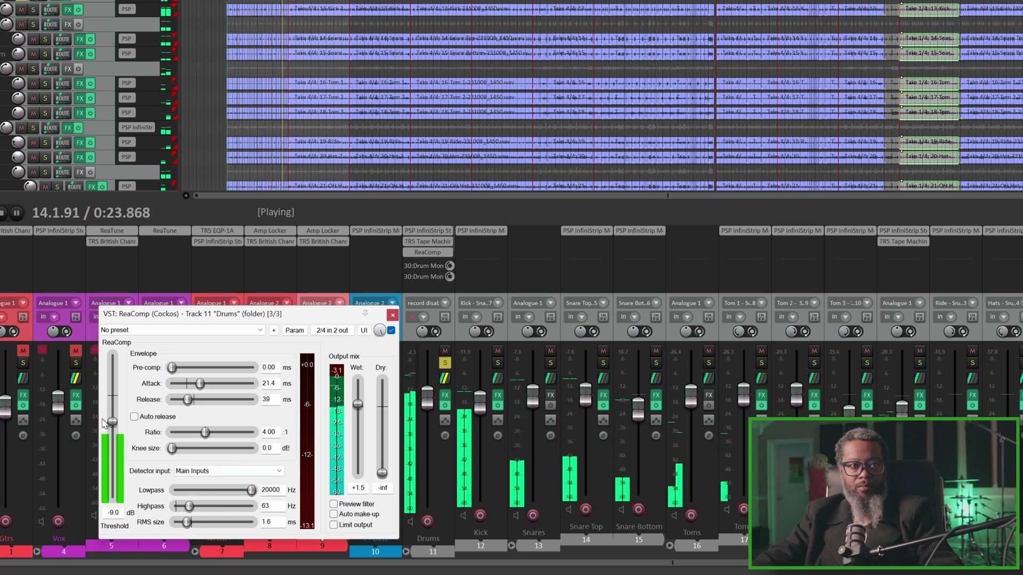
left_click_drag(112, 422, 114, 445)
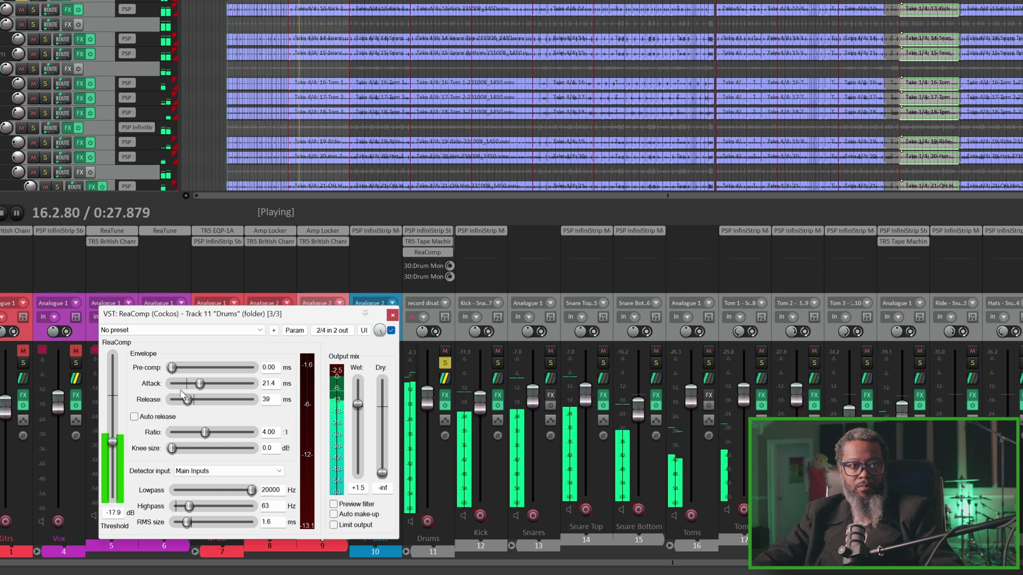
left_click_drag(188, 400, 184, 400)
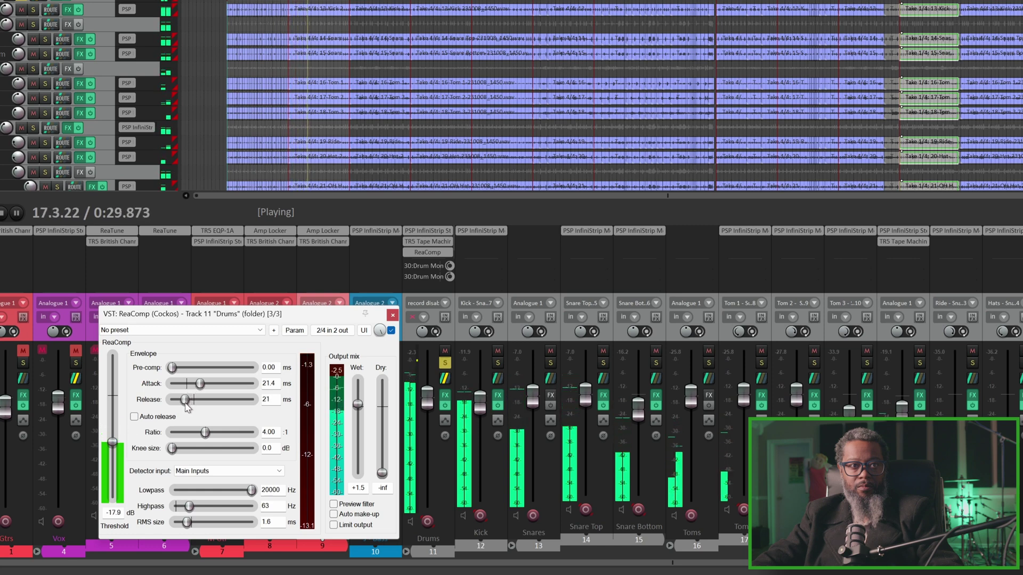
left_click_drag(114, 442, 116, 450)
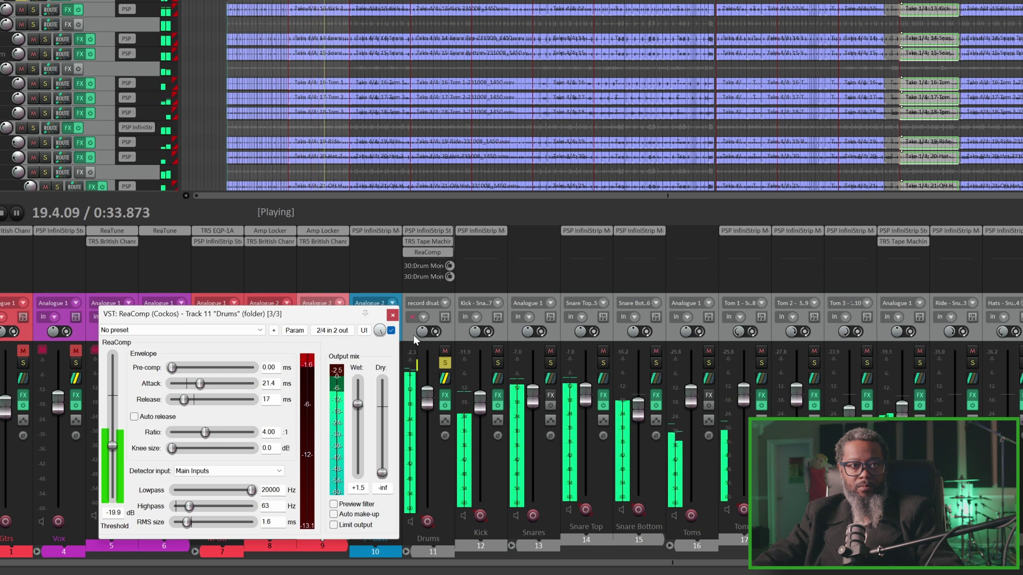
left_click(390, 330)
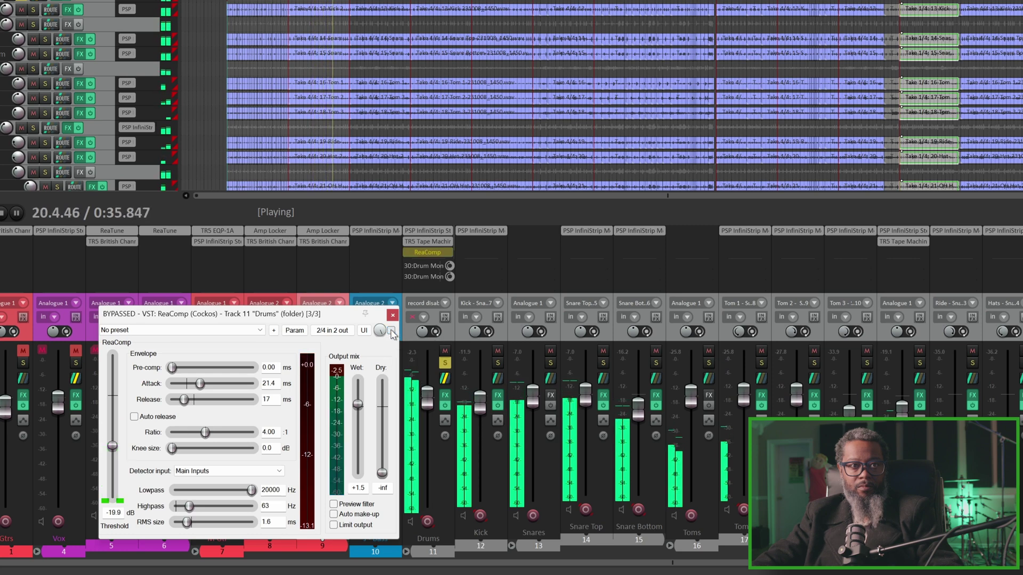
left_click(390, 331)
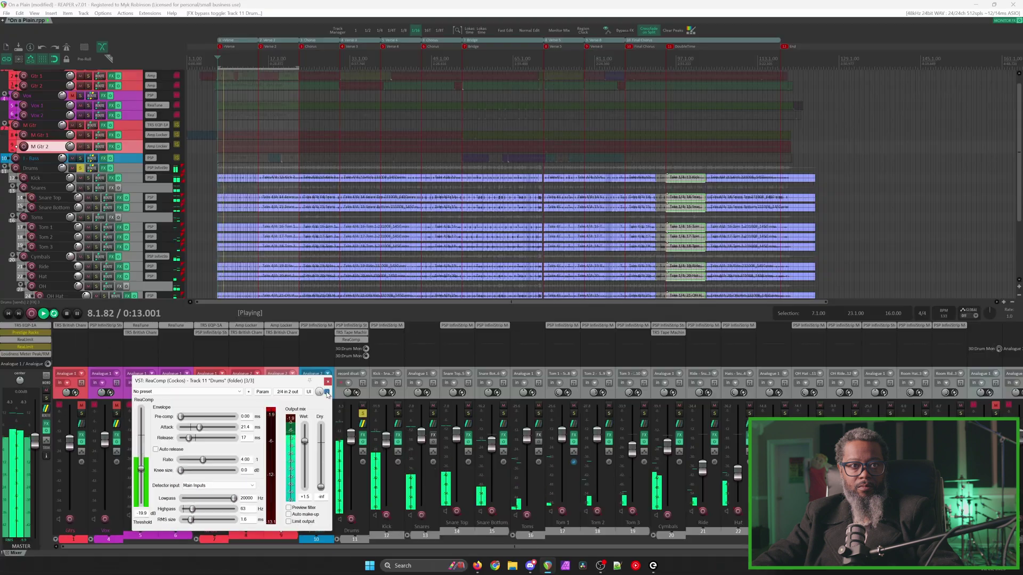
key("space")
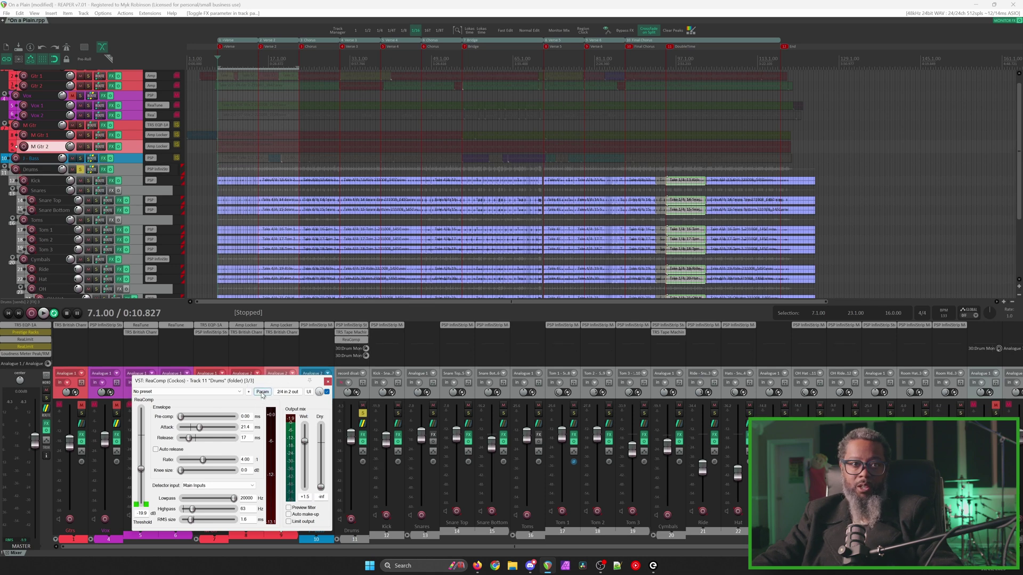
Add ReaComp's Threshold as a Drums track control and close the compressor window
left_click(262, 392)
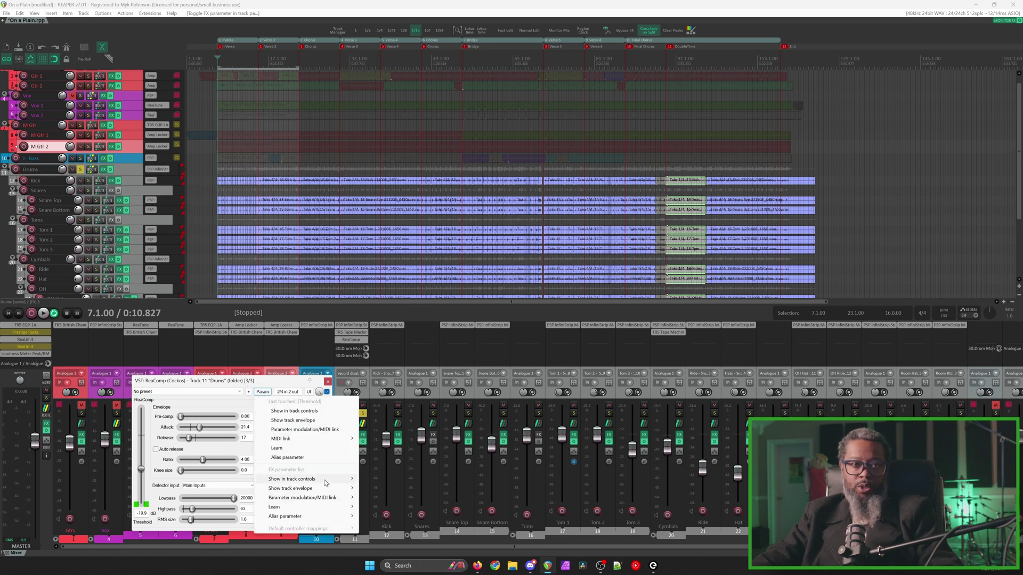
mouse_move(327, 483)
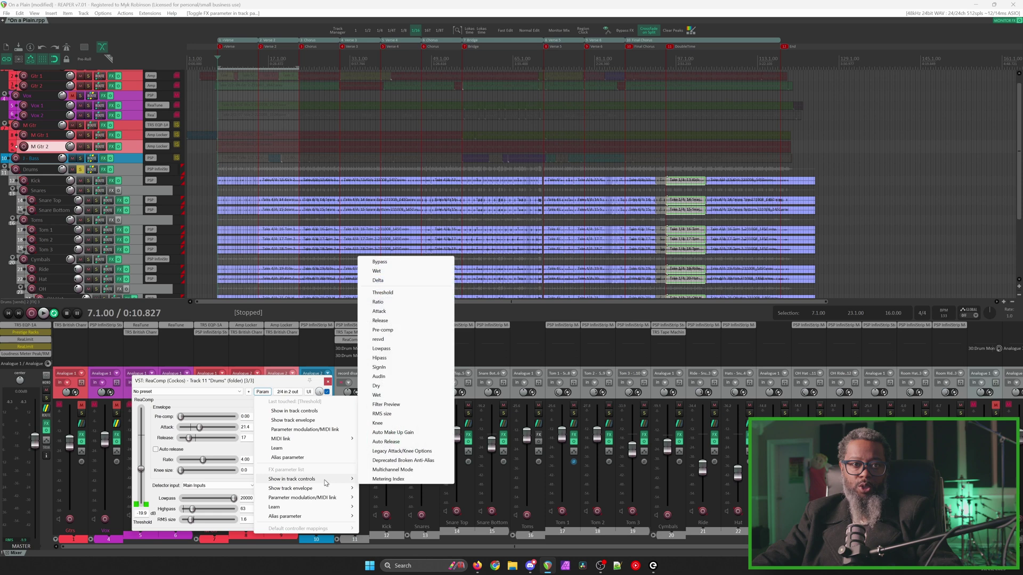
left_click(383, 293)
left_click(328, 381)
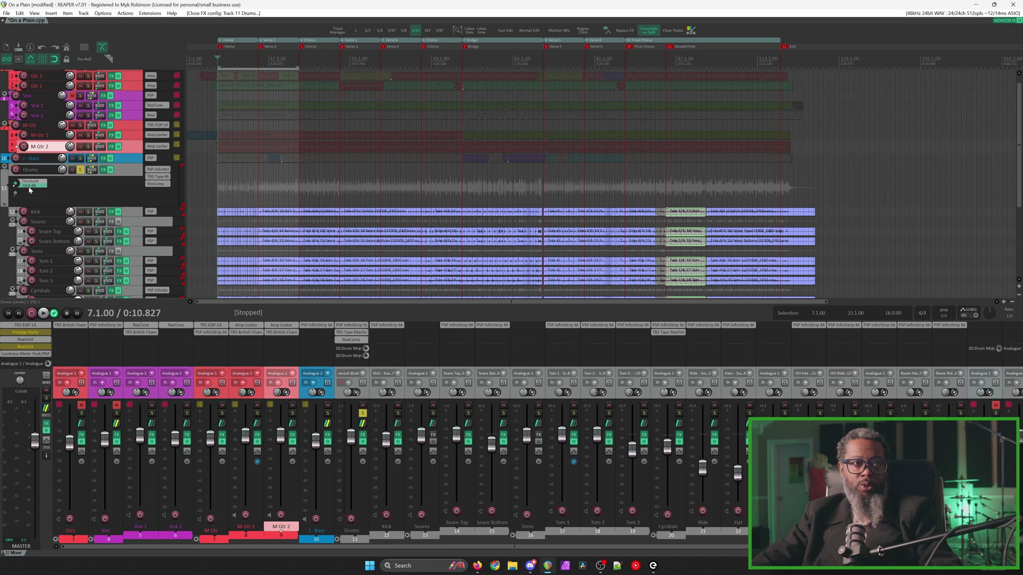
Drag the Drums track's Threshold control up to about -6.9 dB, then slightly back down
mouse_move(29, 189)
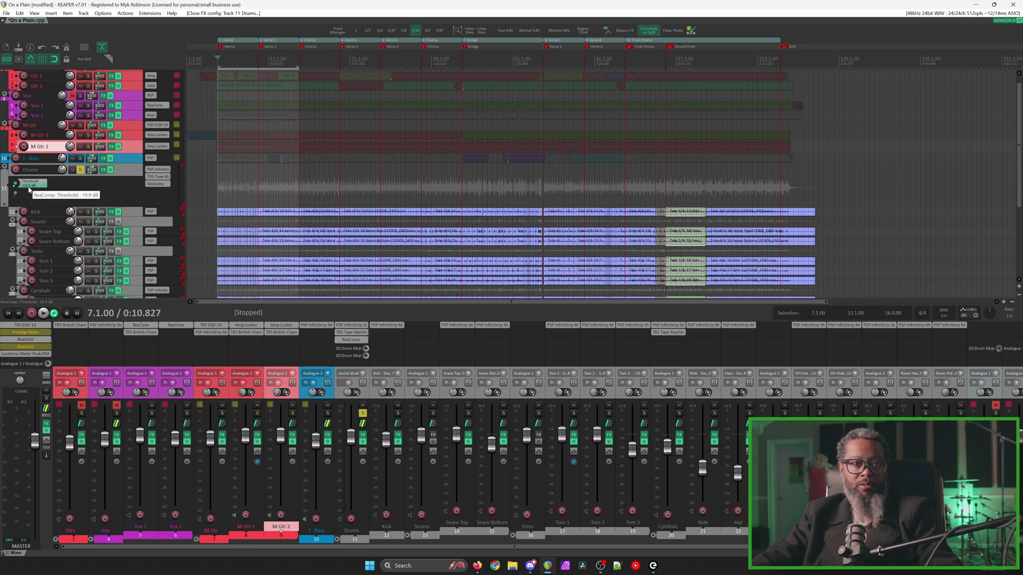
left_click_drag(29, 189, 14, 184)
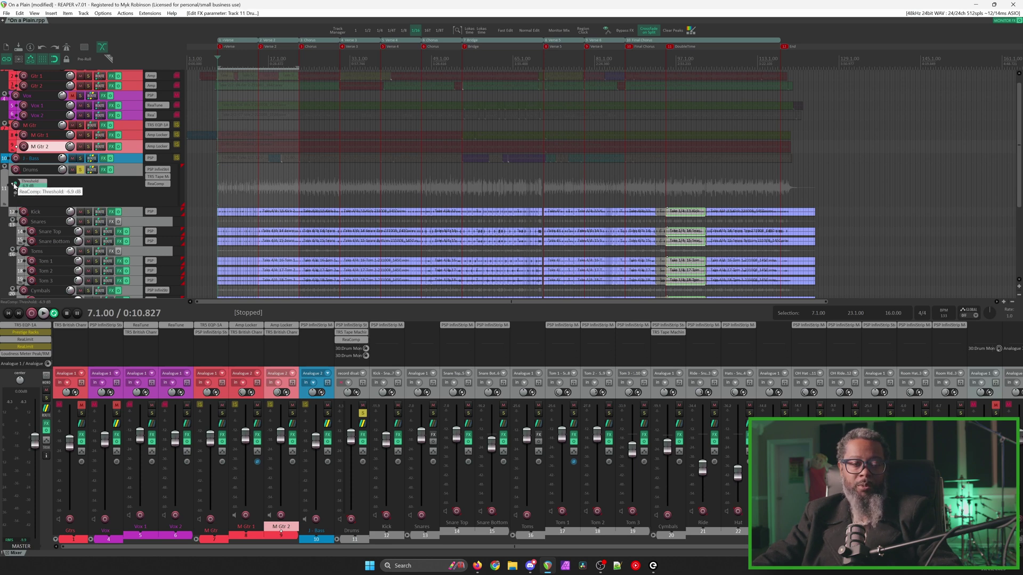
left_click_drag(15, 185, 15, 187)
mouse_move(15, 188)
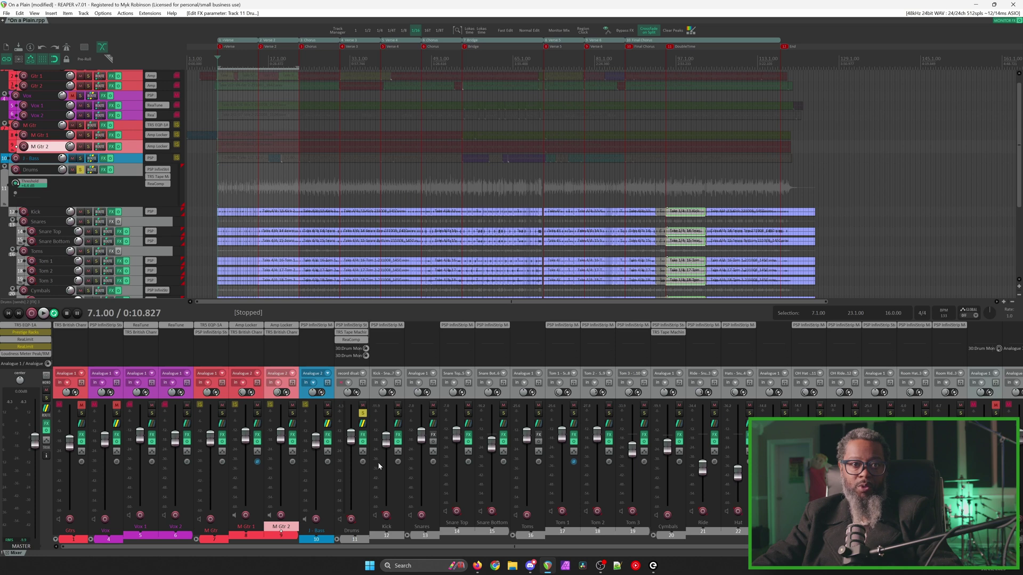
While playing, scroll the Threshold control to -19.7 dB, then stop playback
key("space")
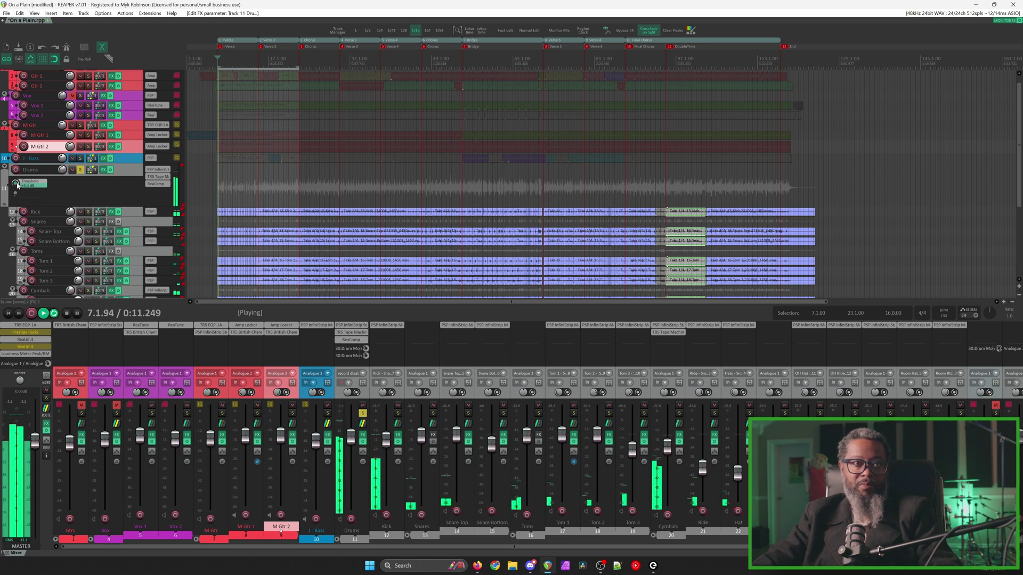
scroll(16, 184, "down", 5)
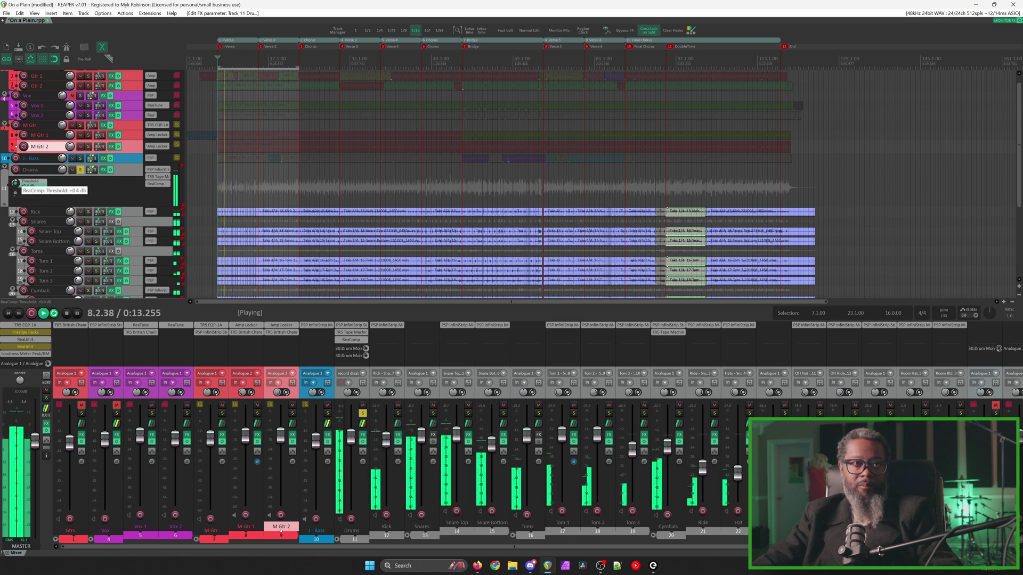
scroll(16, 184, "down", 6)
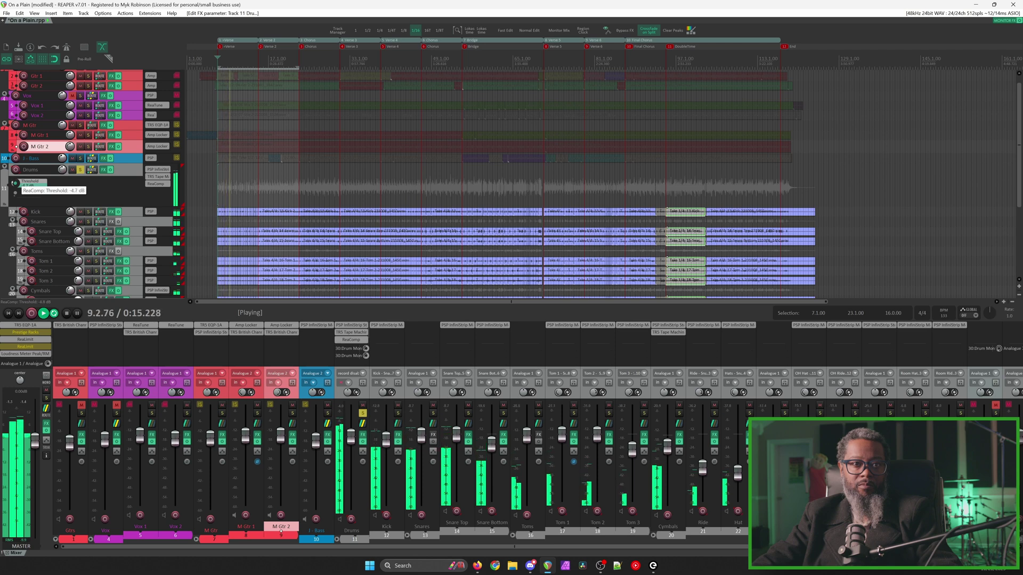
scroll(16, 184, "down", 4)
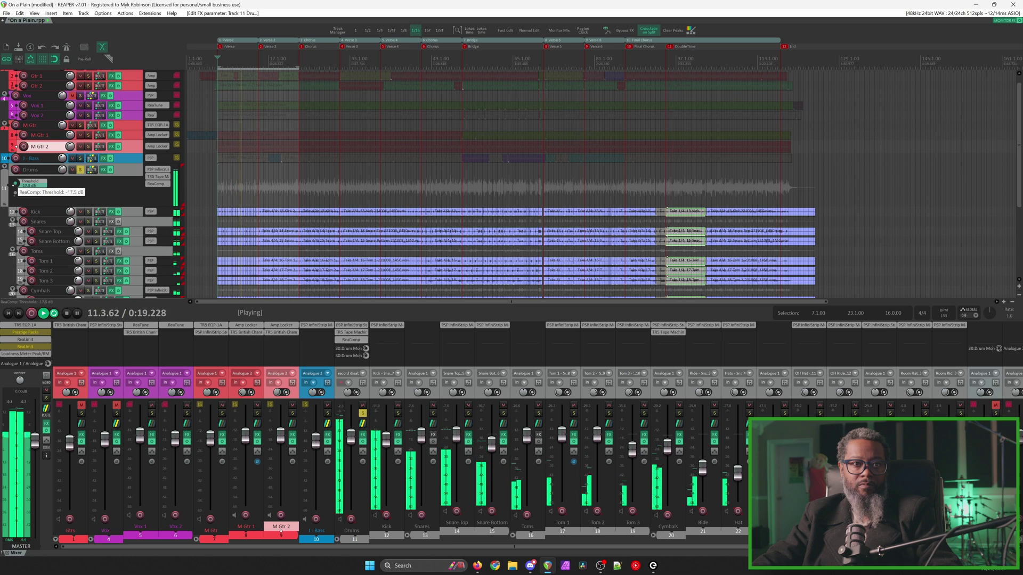
scroll(16, 185, "down", 10)
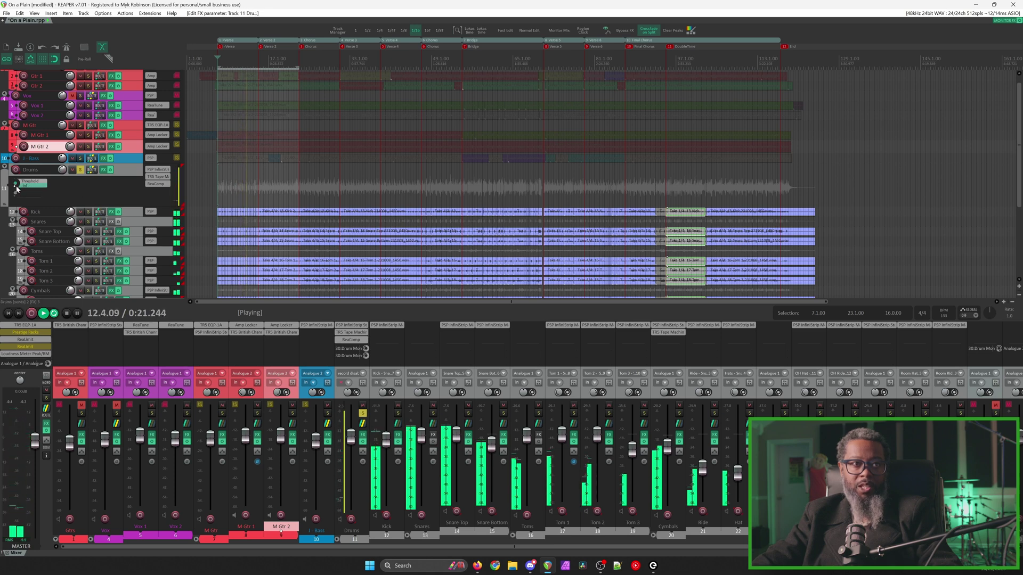
scroll(17, 188, "up", 5)
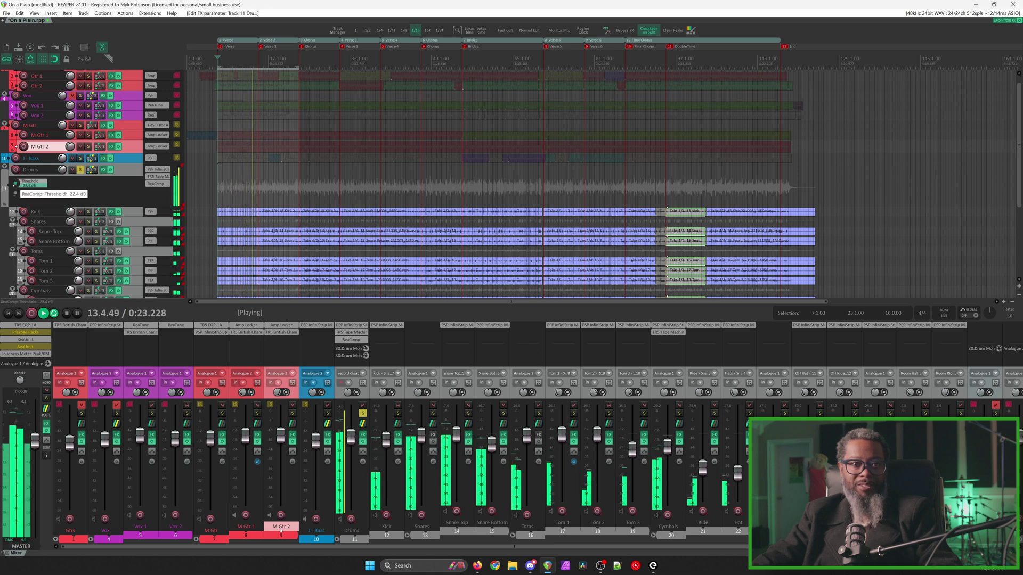
scroll(17, 188, "up", 1)
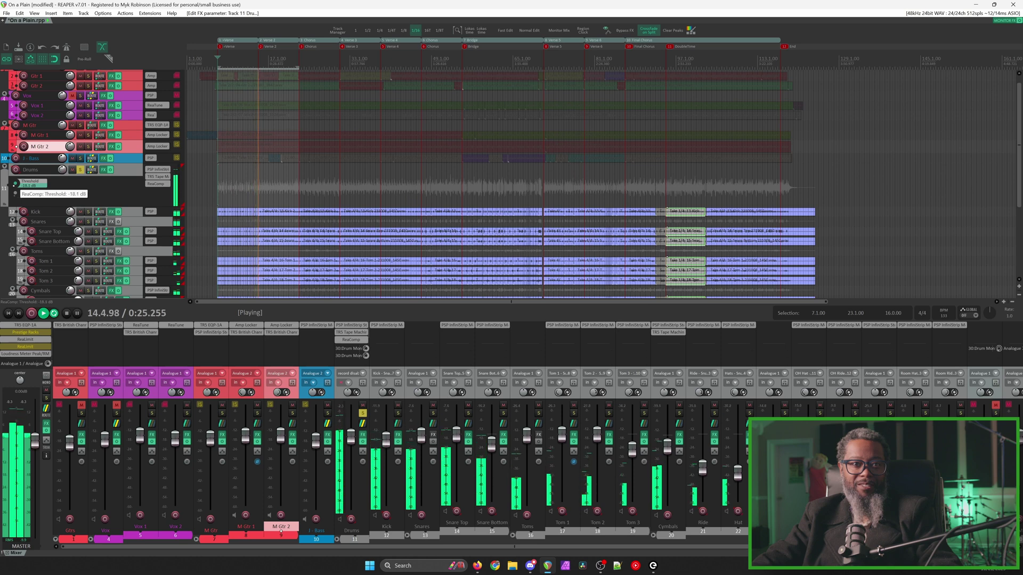
scroll(17, 188, "down", 2)
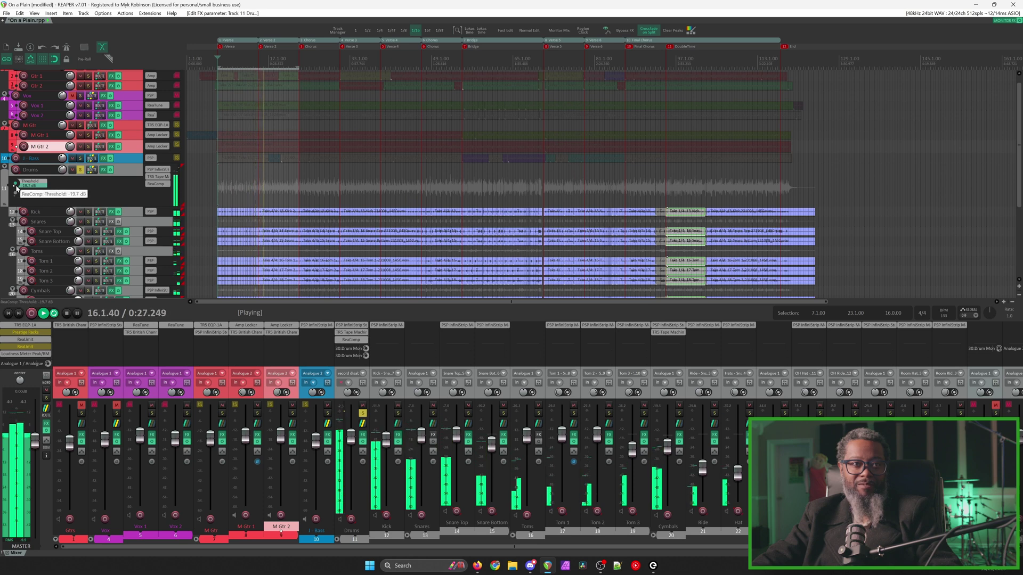
key("space")
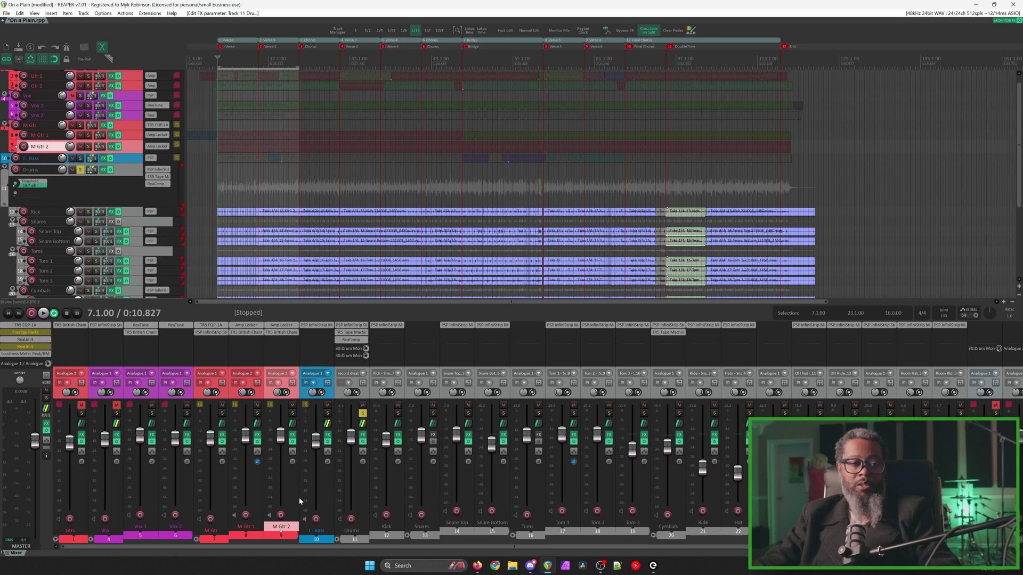
left_click(117, 406)
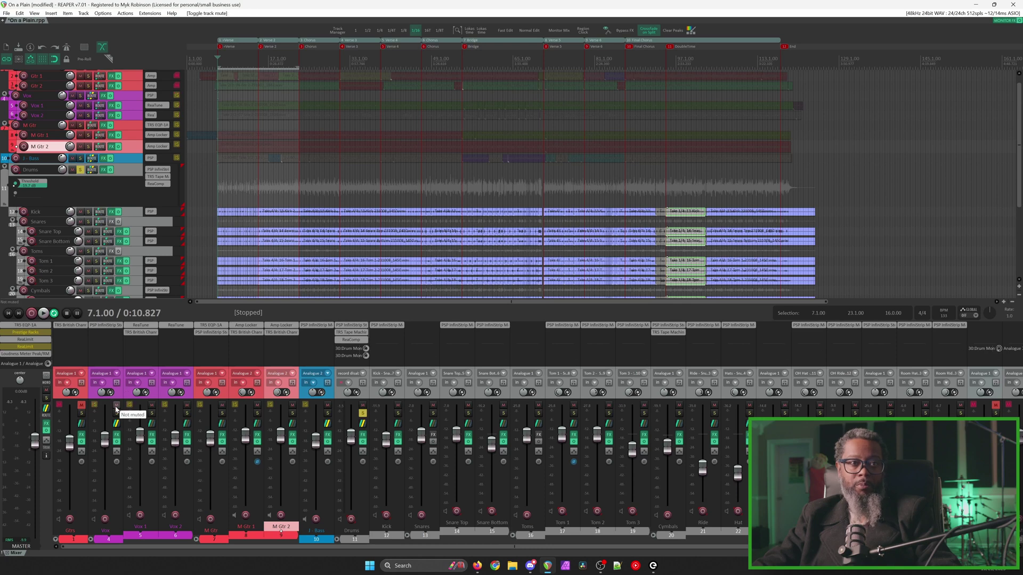
Open the Vox bus's PSP InfiniStrip to check it, then close it
left_click(106, 325)
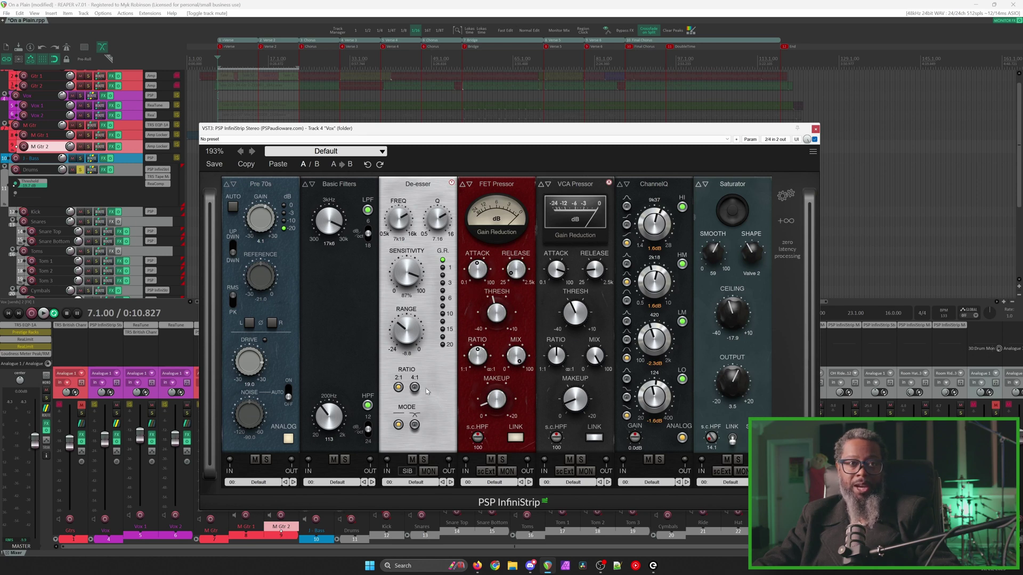
left_click(815, 129)
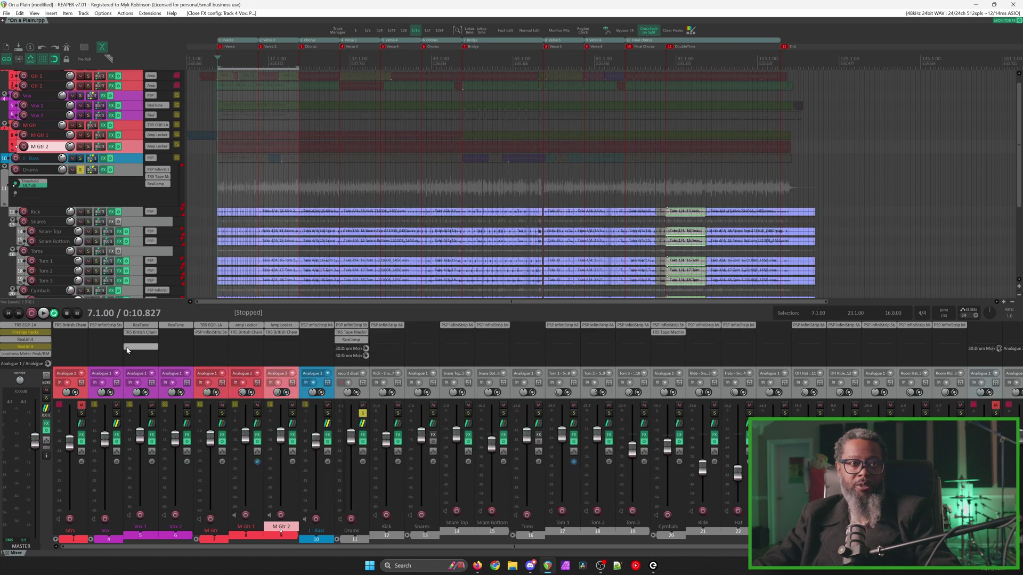
Insert bx_townhouse Buss Compressor on the Vox folder track, move its window down, and unsolo Drums
left_click(108, 334)
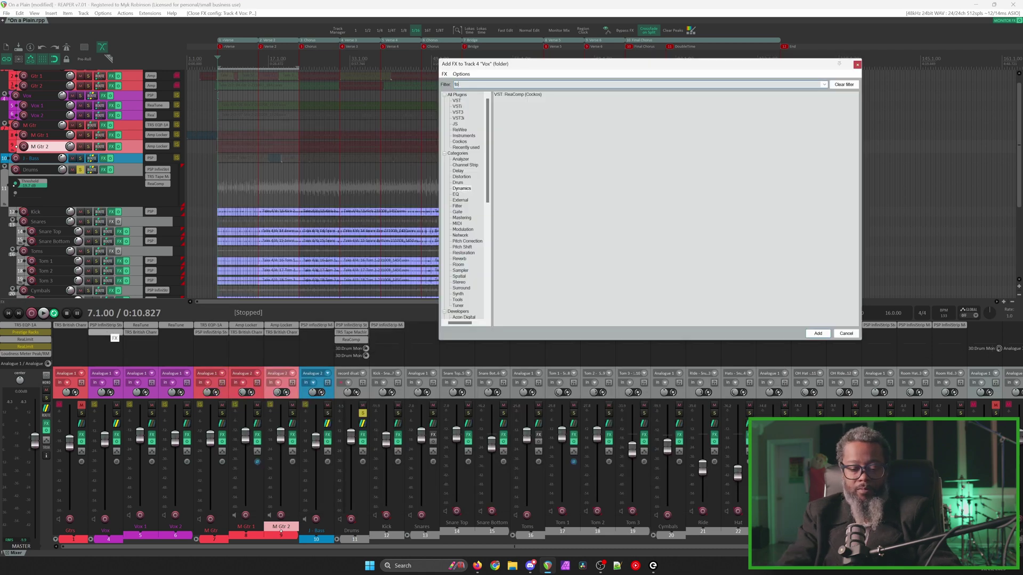
type("townhouse")
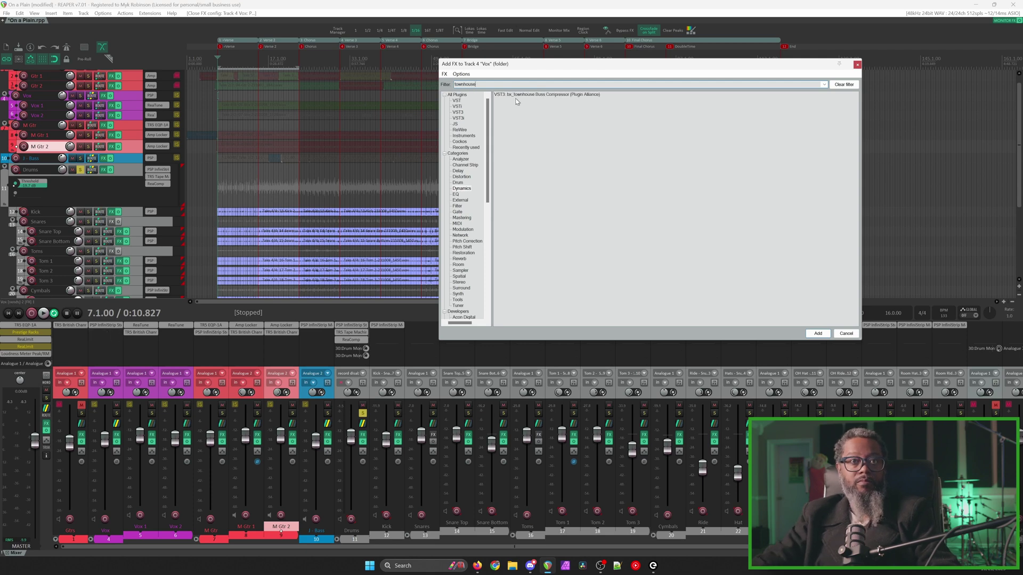
double_click(517, 95)
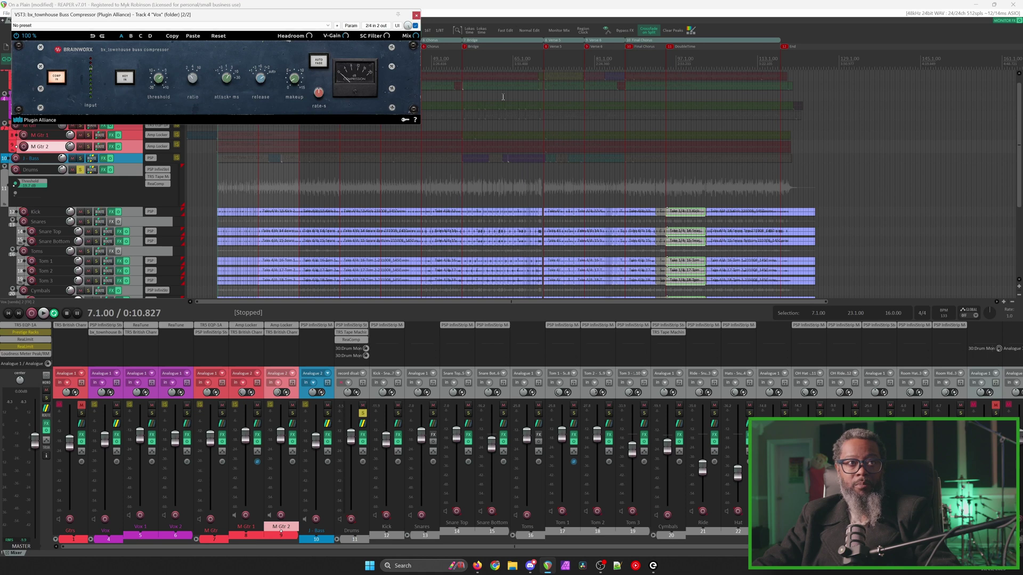
left_click_drag(209, 14, 206, 27)
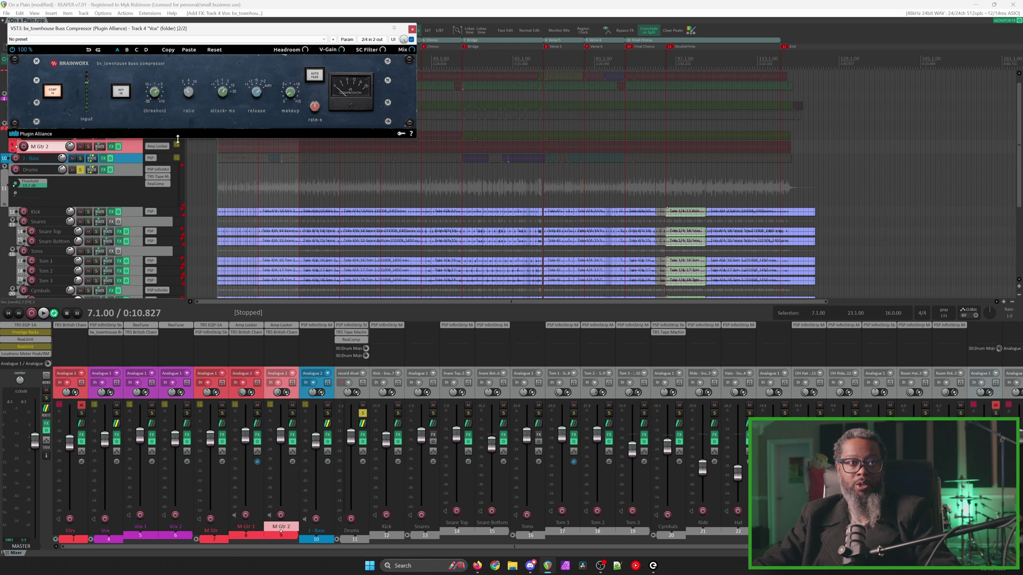
left_click_drag(188, 34, 201, 212)
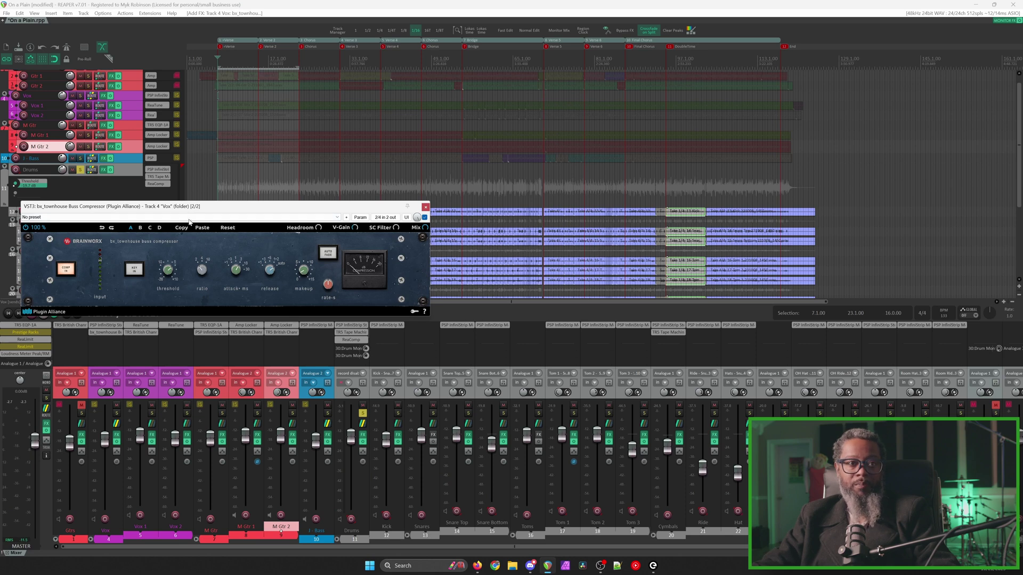
key("F6")
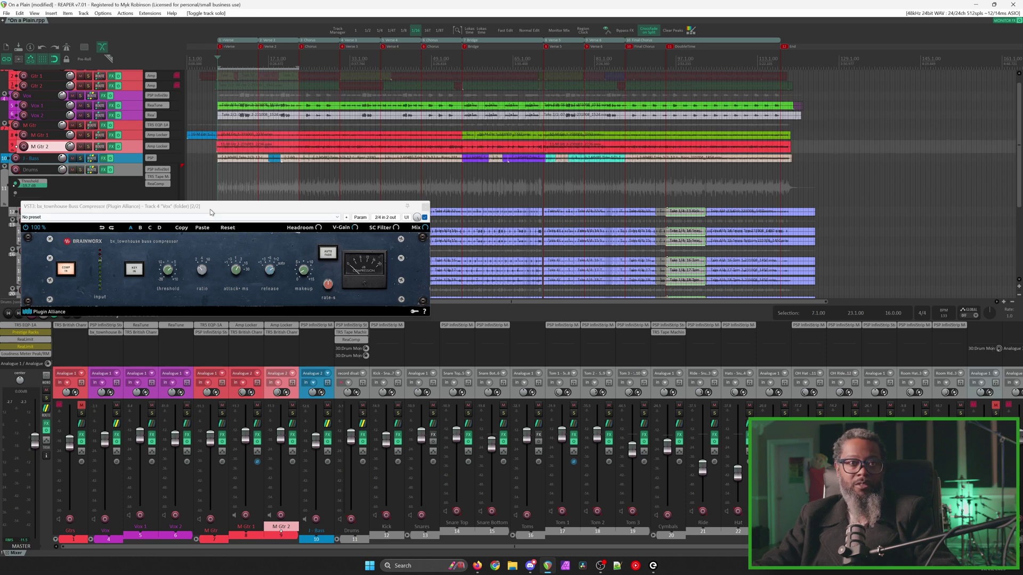
left_click(210, 209)
key("space")
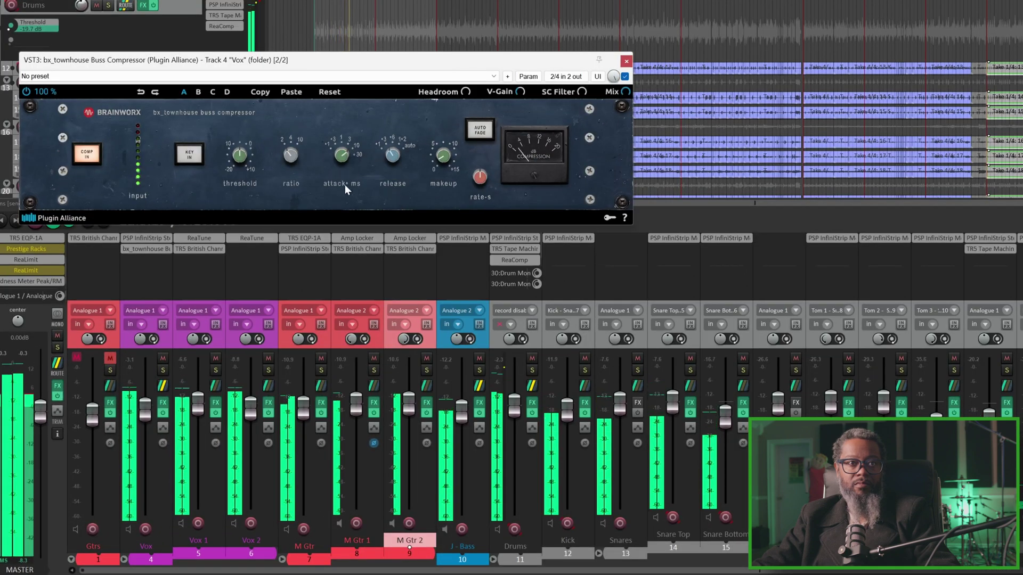
mouse_move(248, 162)
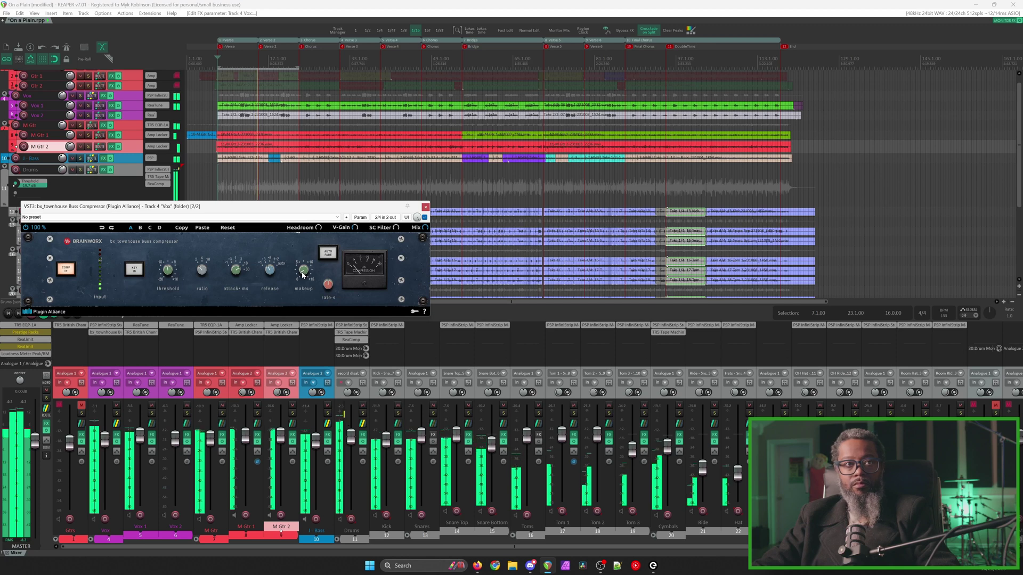
key("space")
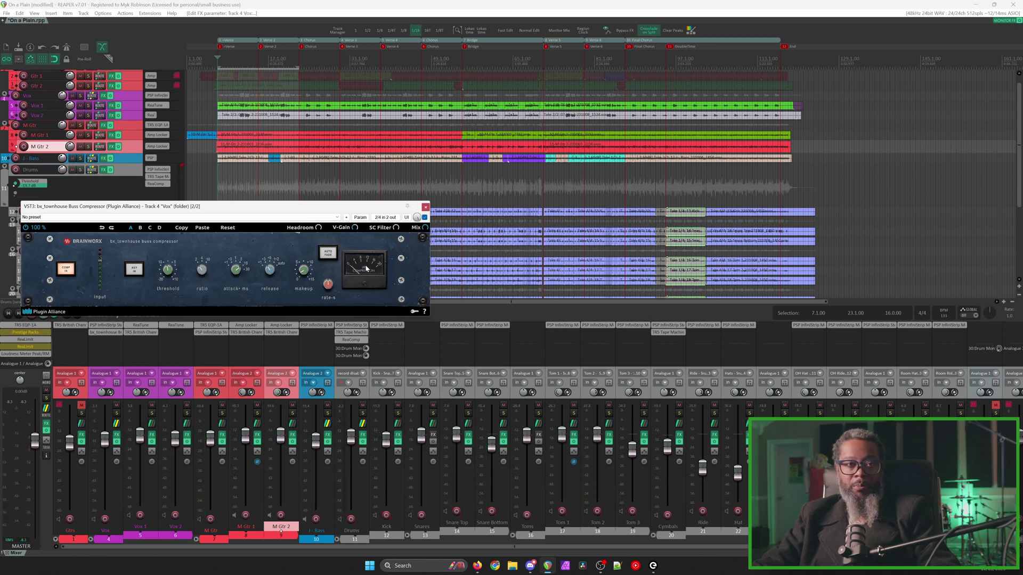
mouse_move(105, 475)
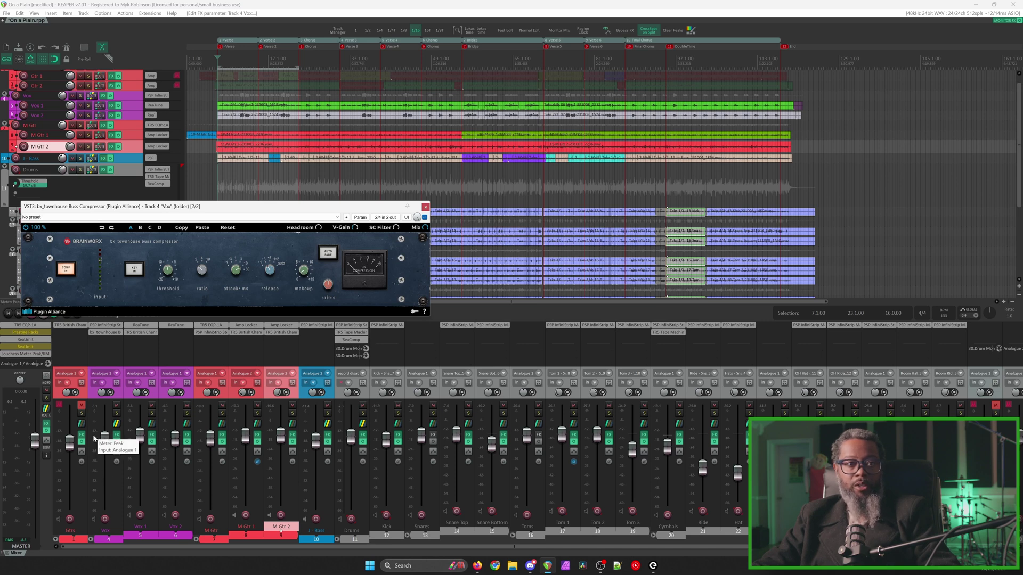
right_click(104, 477)
Enable 'Display gain reduction for plug-ins that support it' on the Vox track meter
mouse_move(120, 477)
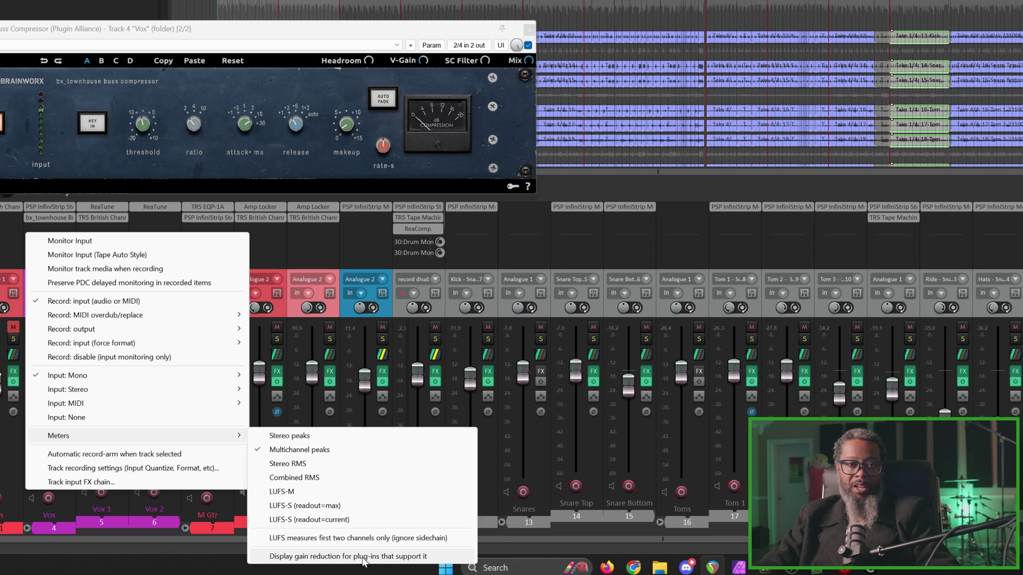
left_click(362, 556)
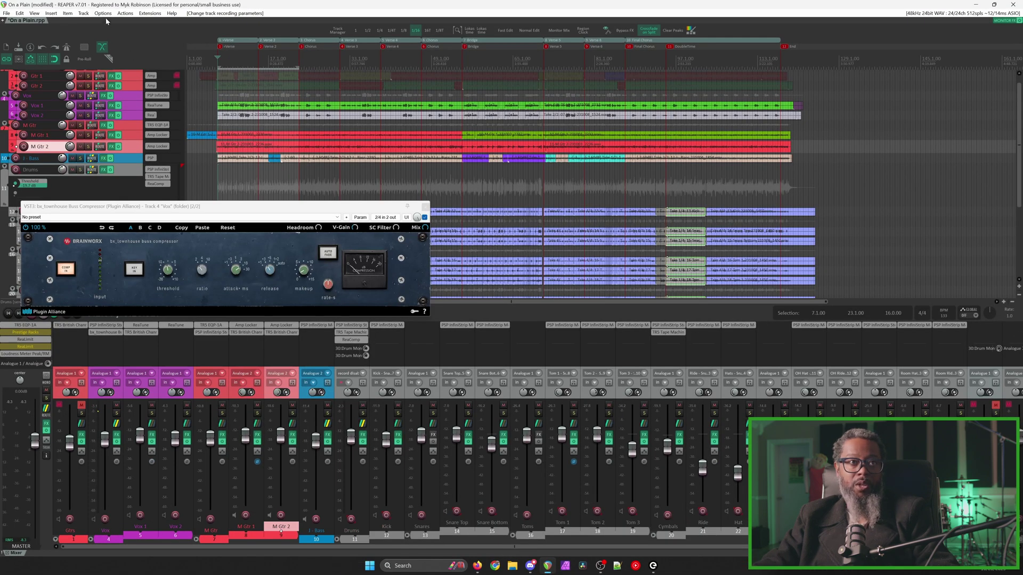
In Preferences > Track/Send Defaults, set new-track meters to multichannel peaks with gain reduction
left_click(105, 14)
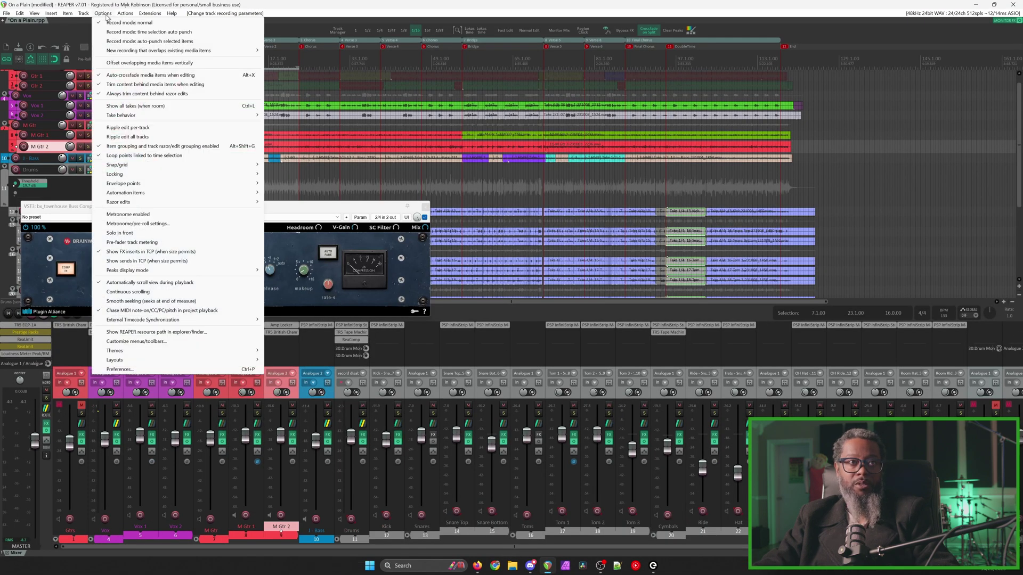
left_click(128, 369)
scroll(736, 151, "up", 1)
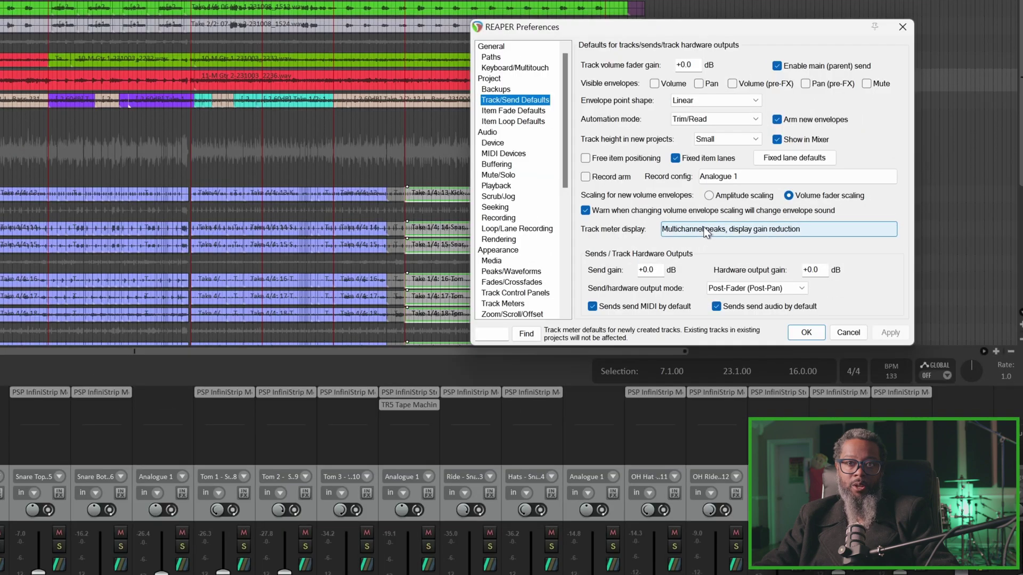
left_click(705, 230)
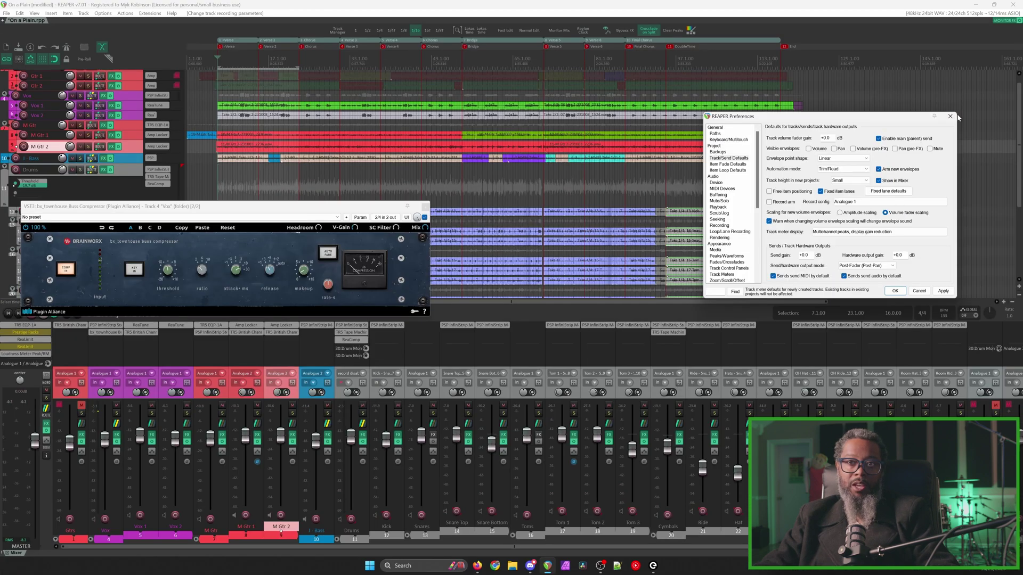
left_click(954, 117)
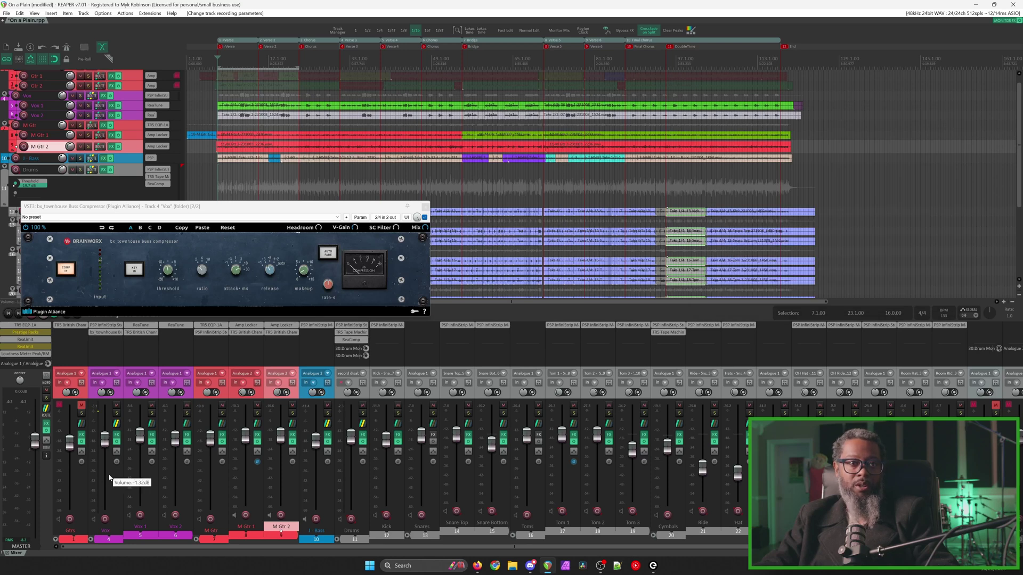
During playback, adjust the Vox Townhouse compressor's threshold and raise its makeup to about +1.9 dB
left_click(177, 206)
key("space")
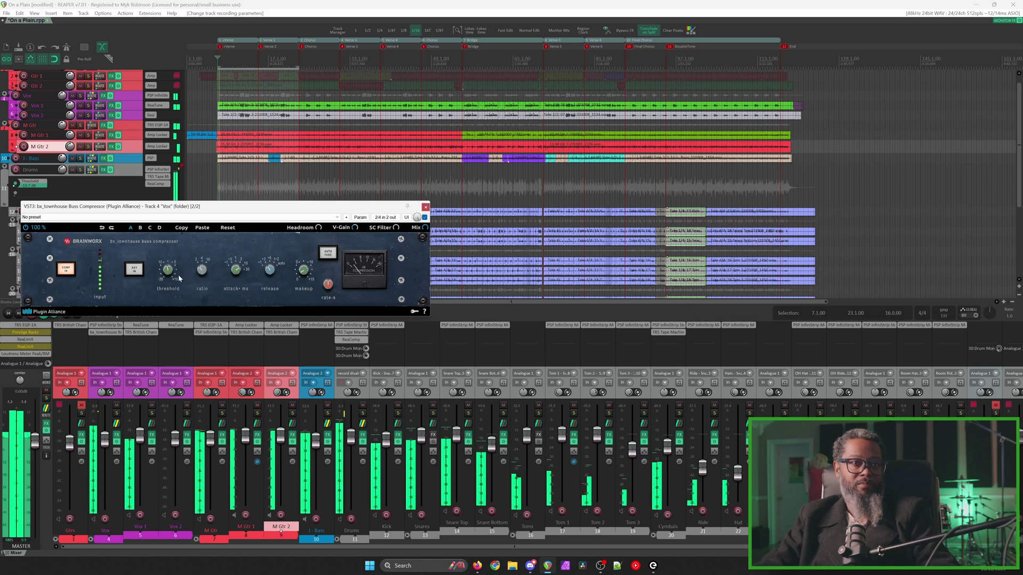
left_click_drag(175, 276, 170, 276)
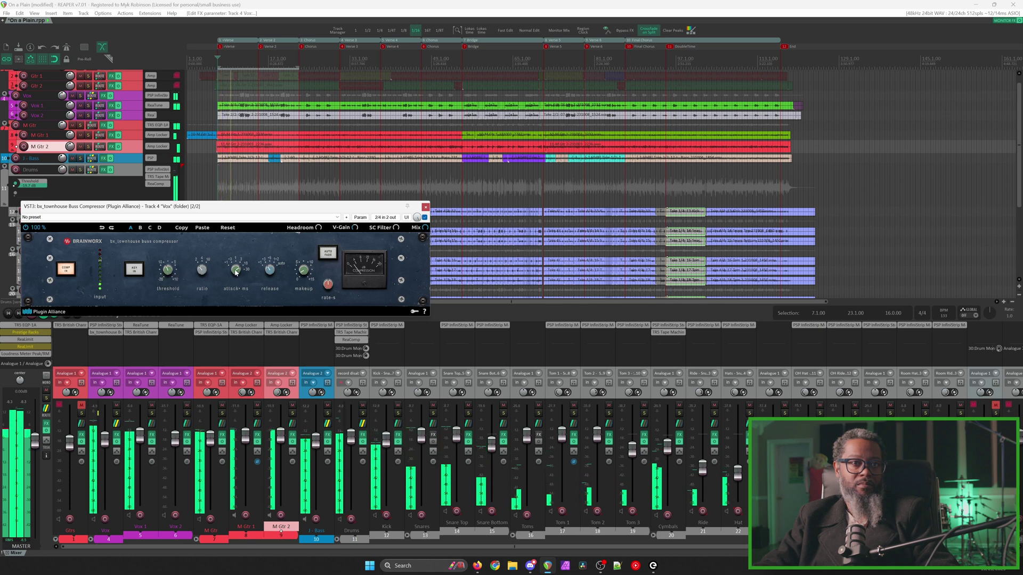
mouse_move(236, 264)
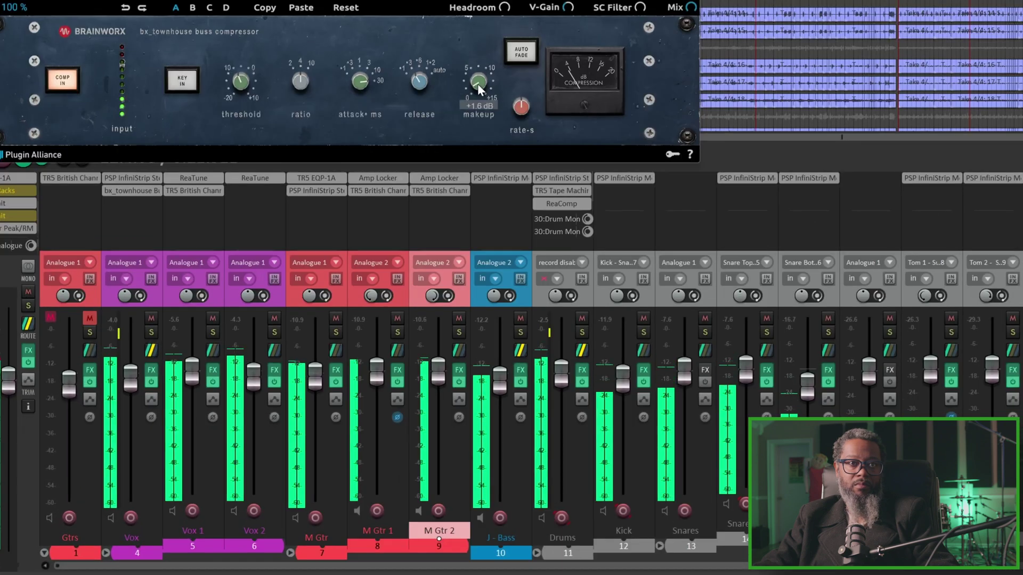
scroll(477, 82, "up", 2)
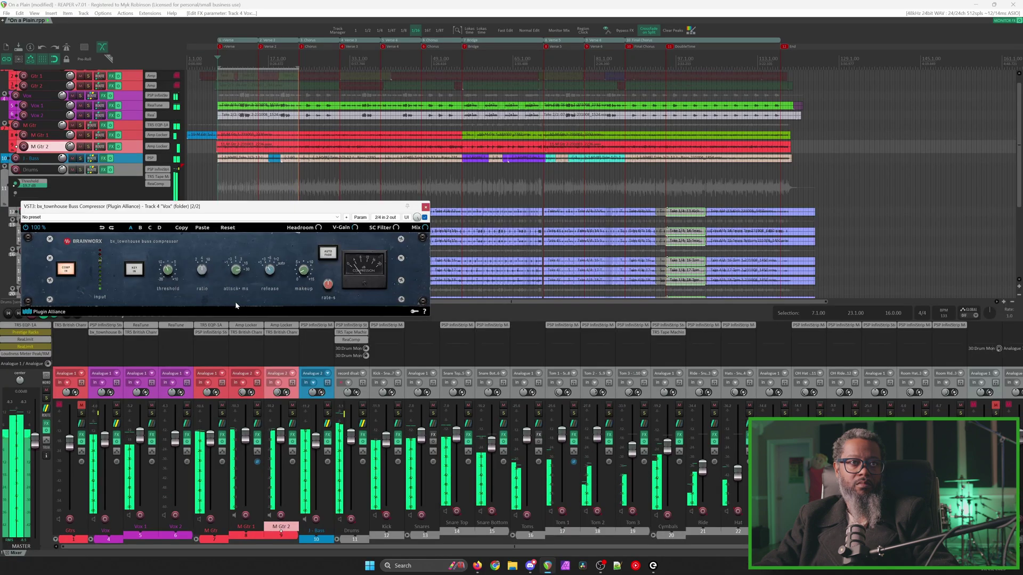
key("space")
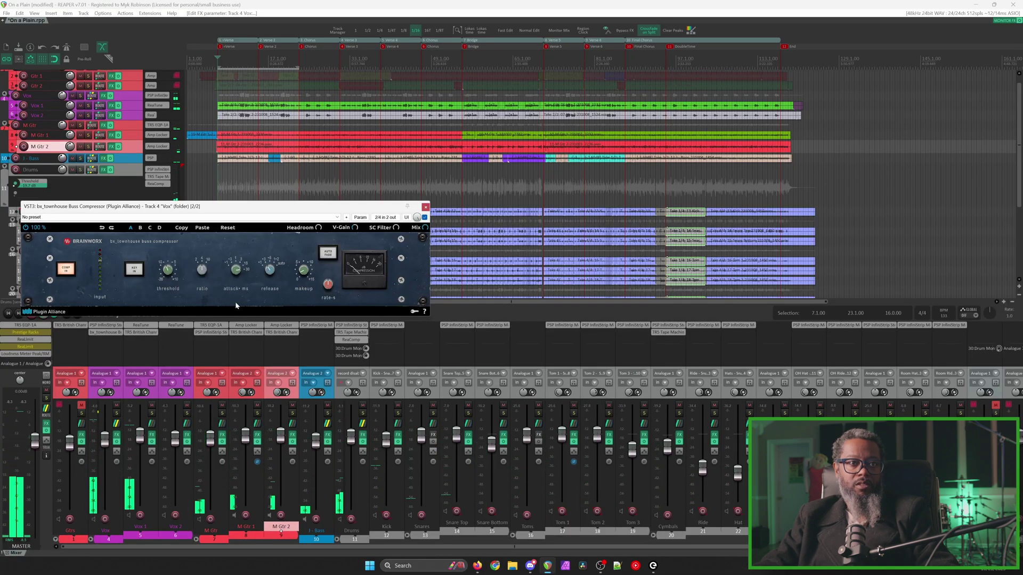